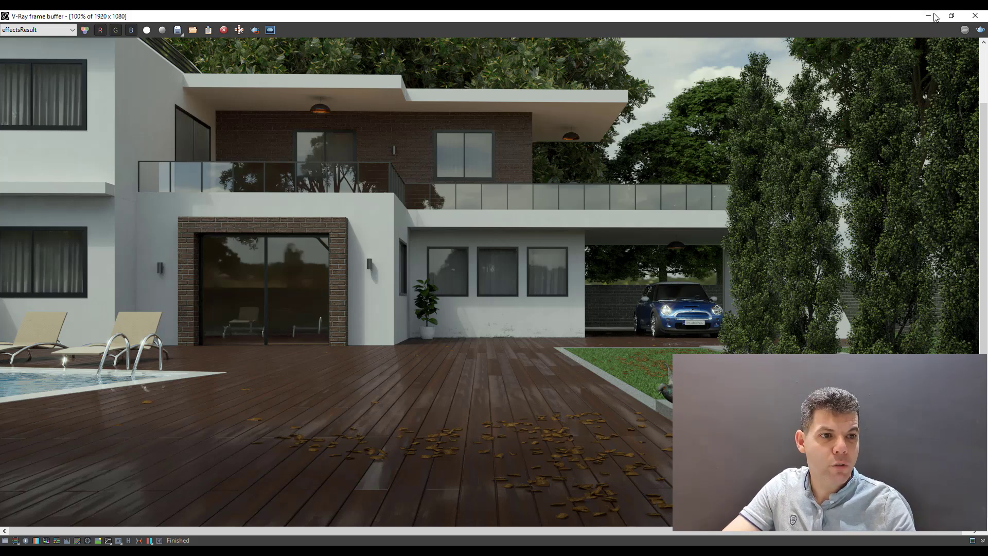
# Step: Close the V-Ray frame buffer showing the finished render of the leaf-covered deck
pyautogui.click(976, 16)
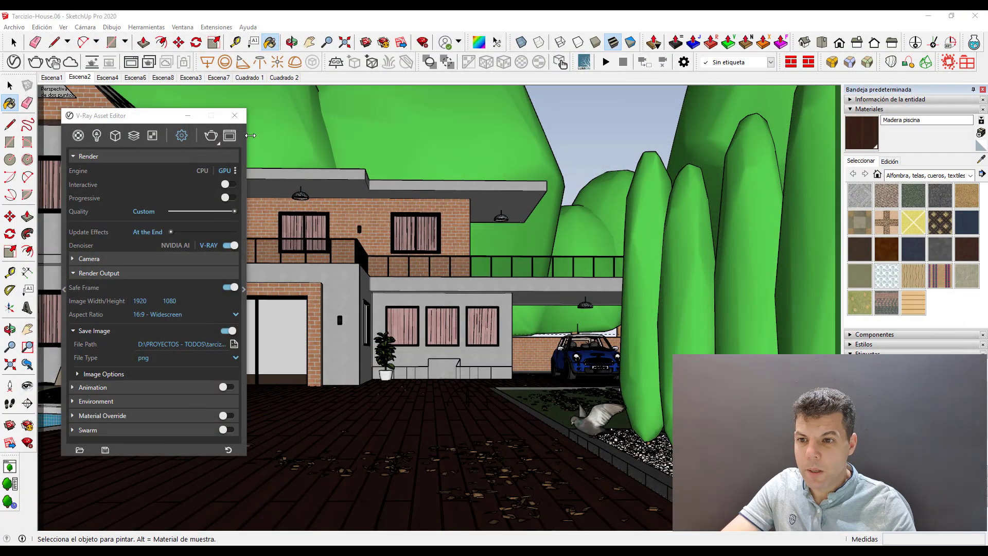
# Step: Close the V-Ray Asset Editor and zoom in from above onto the pool deck
pyautogui.click(236, 117)
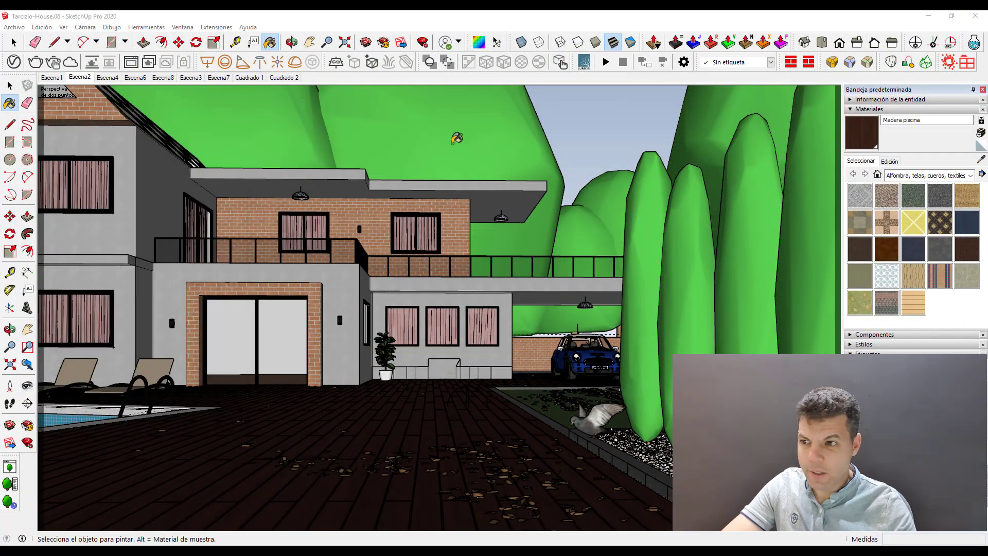
pyautogui.click(10, 85)
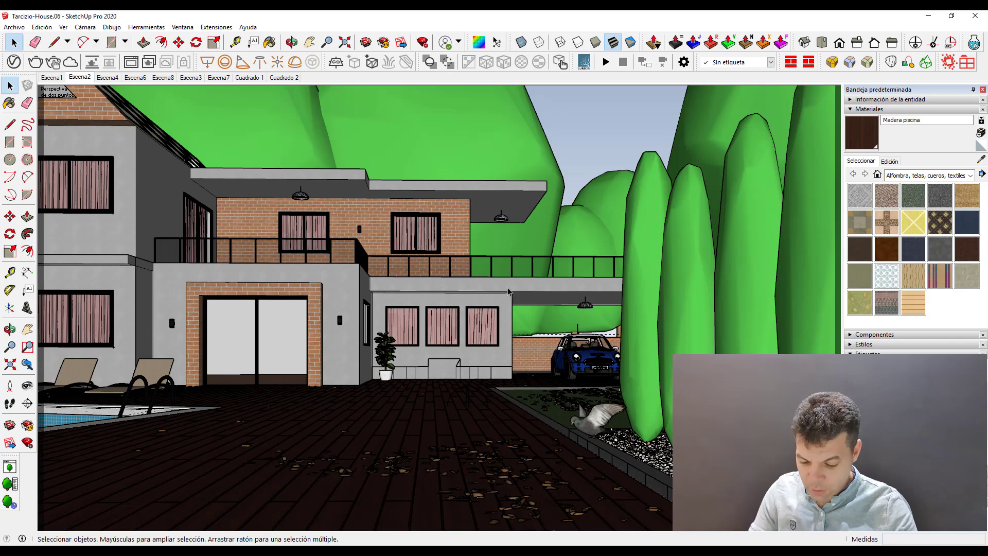
pyautogui.moveTo(323, 360)
pyautogui.mouseDown(button='middle')
pyautogui.moveTo(611, 453)
pyautogui.moveTo(544, 359)
pyautogui.moveTo(326, 271)
pyautogui.moveTo(599, 395)
pyautogui.mouseUp(button='middle')
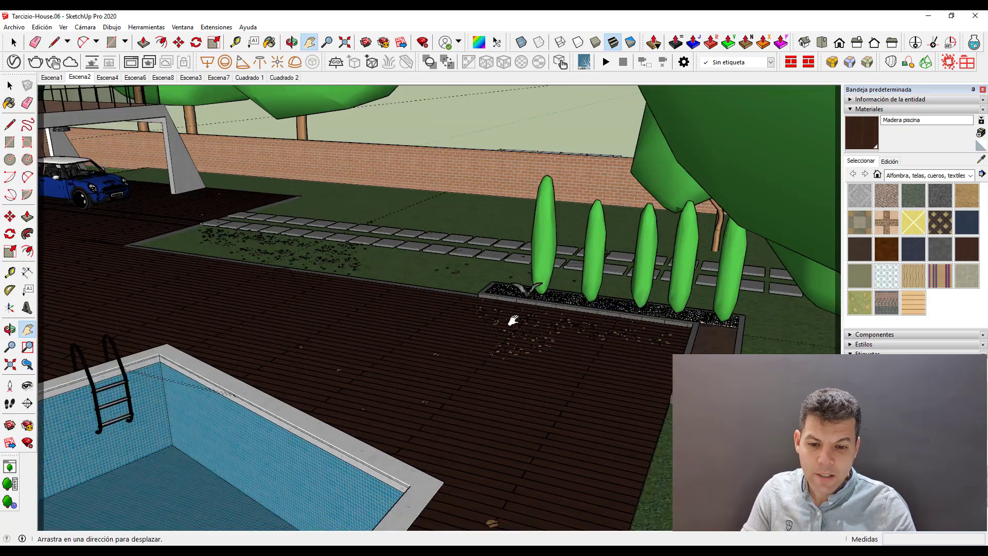
pyautogui.scroll(3, 513, 320)
pyautogui.scroll(3, 515, 348)
pyautogui.scroll(3, 510, 355)
pyautogui.scroll(2, 506, 376)
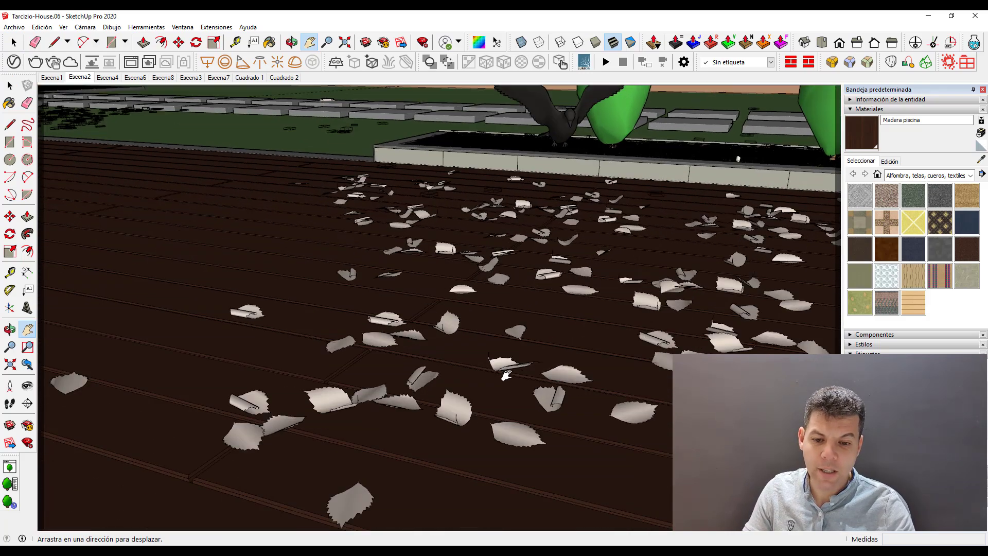
pyautogui.scroll(2, 506, 376)
pyautogui.scroll(2, 503, 360)
pyautogui.scroll(2, 503, 355)
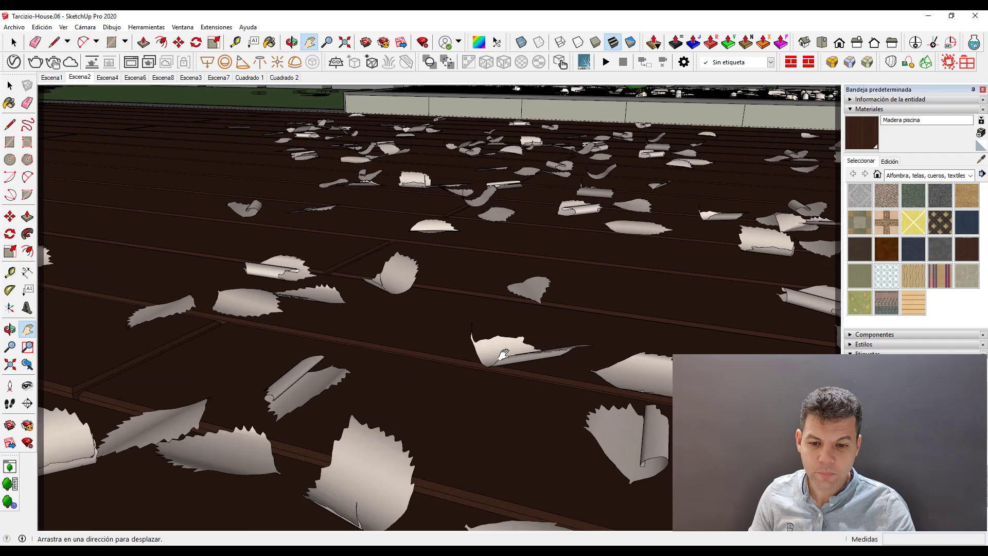
pyautogui.scroll(2, 504, 355)
pyautogui.press('space')
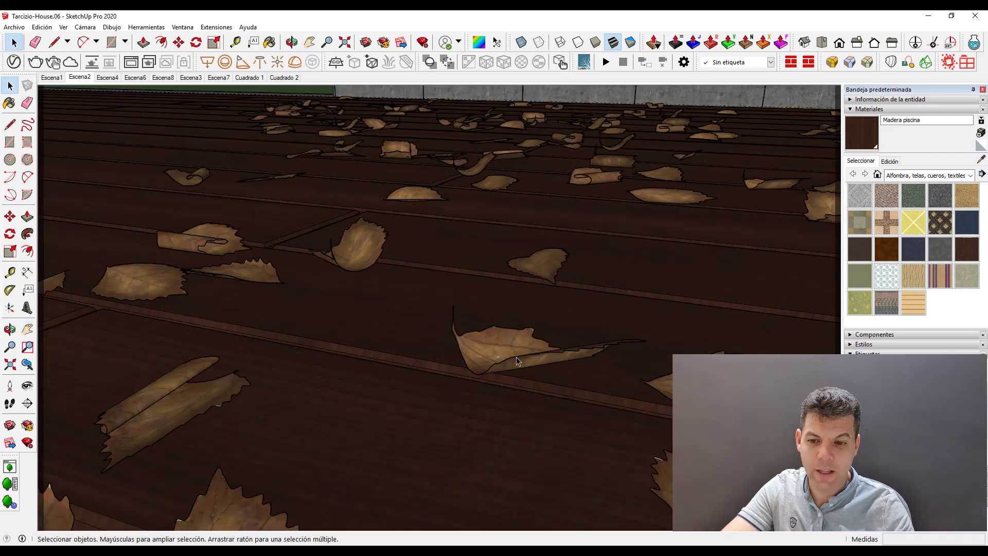
pyautogui.scroll(2, 517, 361)
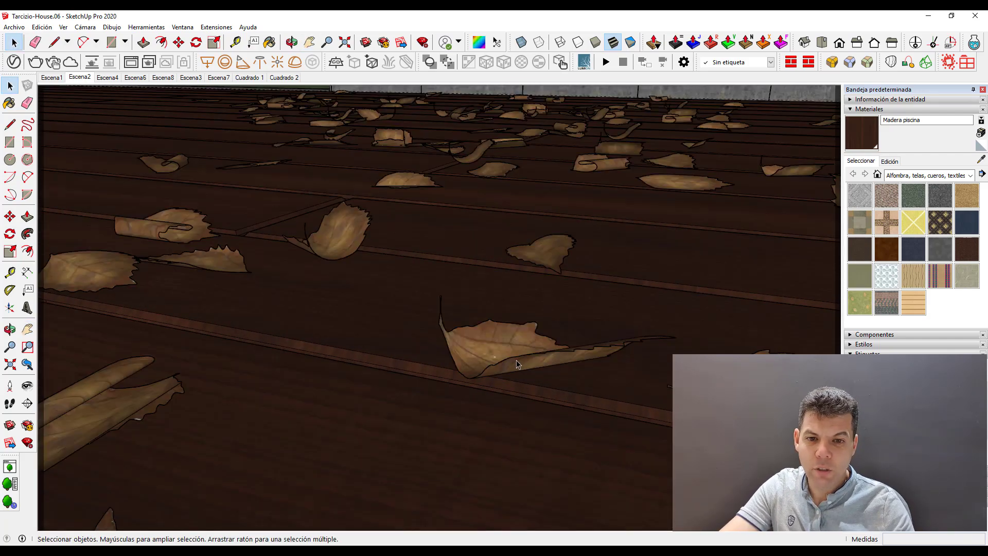
# Step: Enter the scattered leaves group and its nested leaf group, selecting one front leaf
pyautogui.click(517, 364)
pyautogui.doubleClick(516, 364)
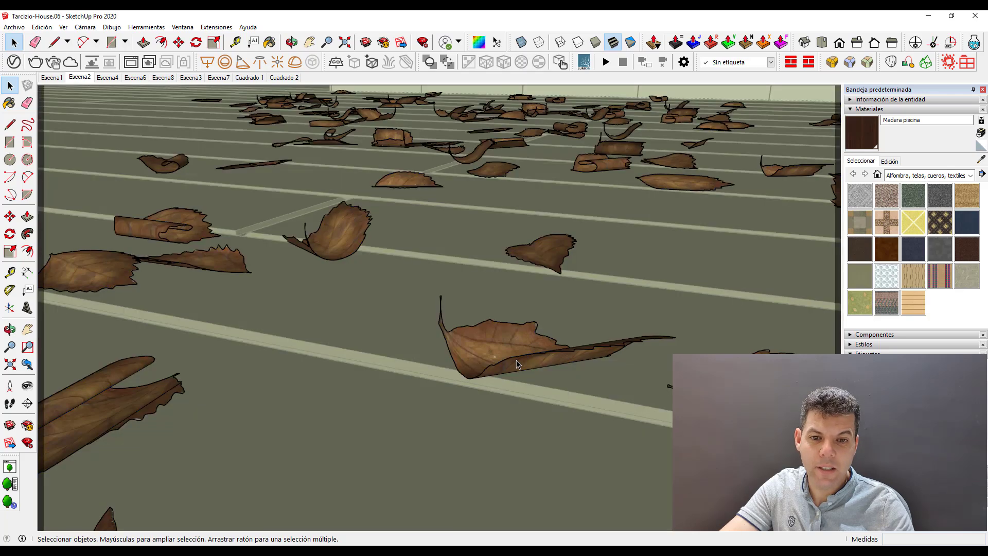
pyautogui.click(608, 165)
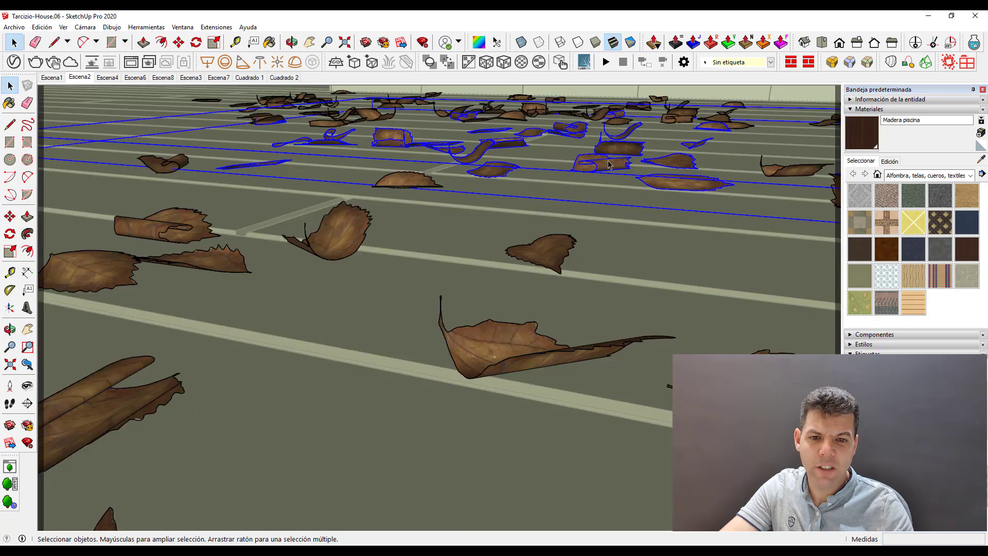
pyautogui.click(537, 359)
pyautogui.doubleClick(537, 358)
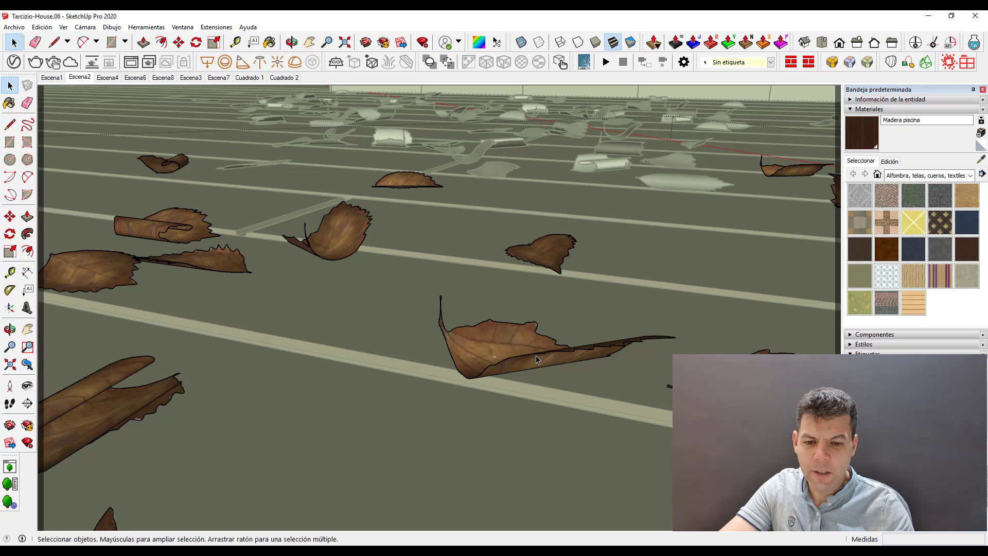
pyautogui.click(536, 359)
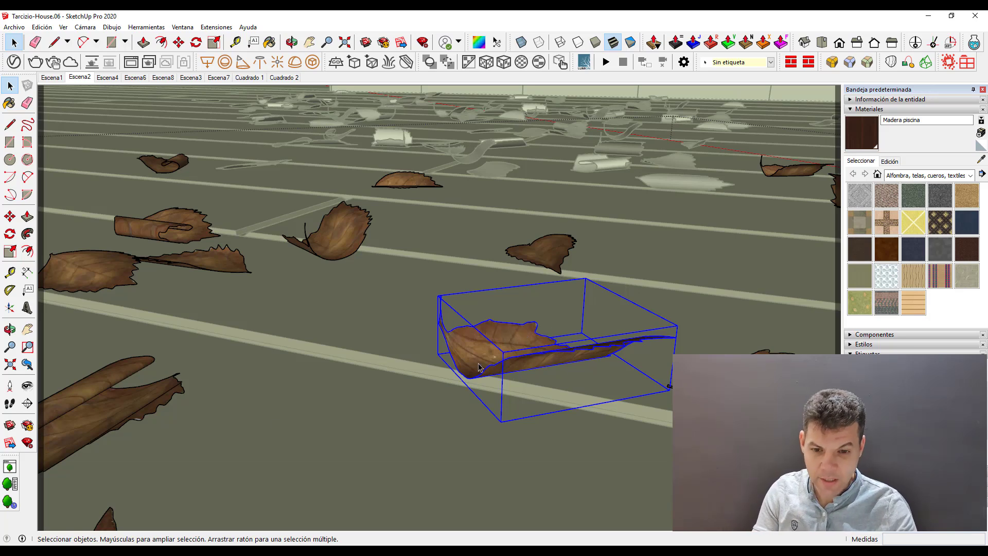
pyautogui.moveTo(375, 364); pyautogui.dragTo(412, 399, button='middle')
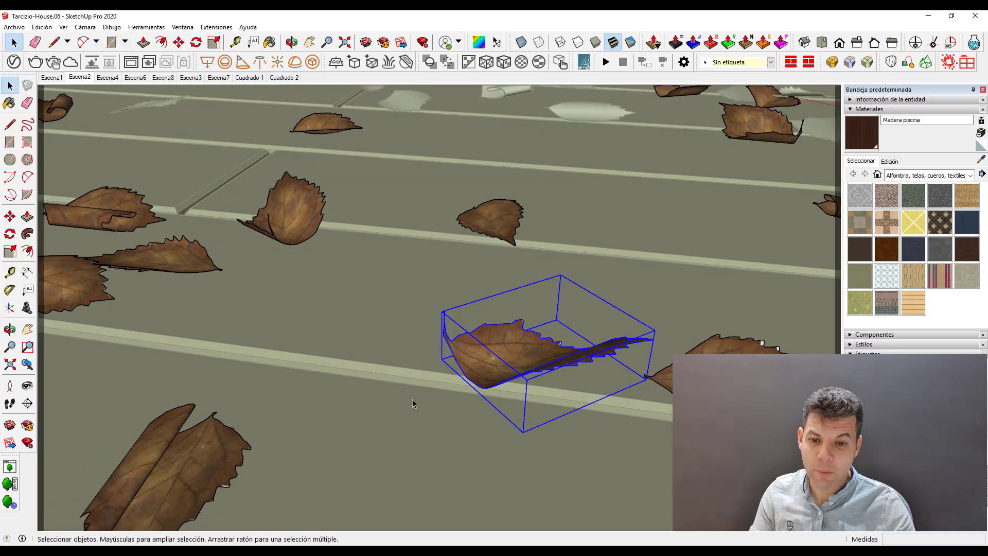
pyautogui.scroll(-3, 414, 396)
pyautogui.click(416, 395)
pyautogui.scroll(2, 458, 332)
pyautogui.scroll(4, 449, 357)
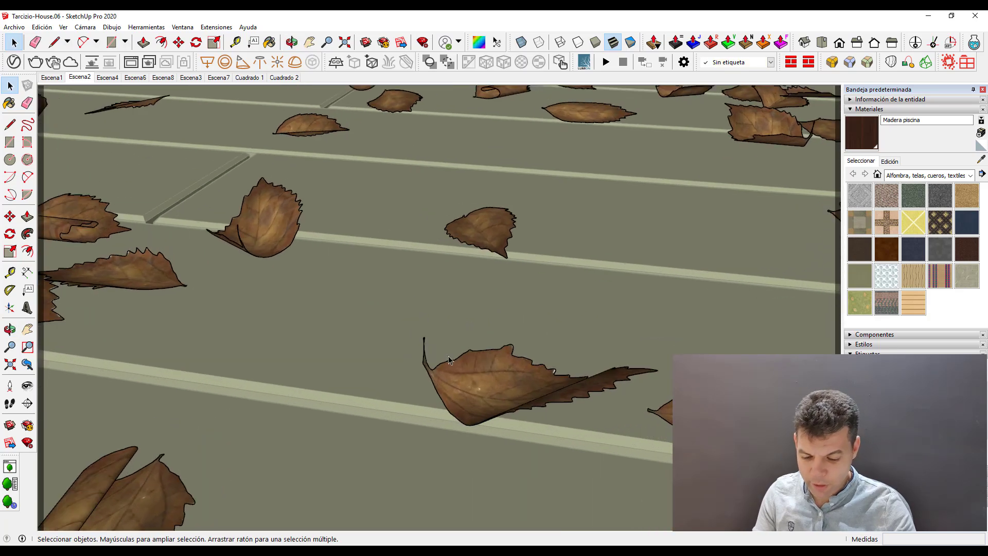
pyautogui.moveTo(449, 356); pyautogui.dragTo(484, 394, button='middle')
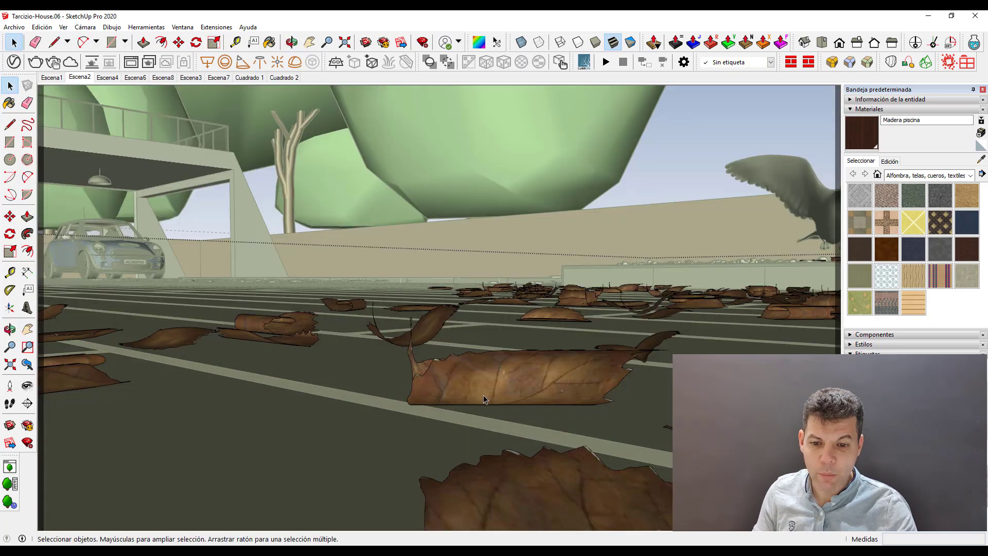
pyautogui.click(483, 394)
pyautogui.click(383, 412)
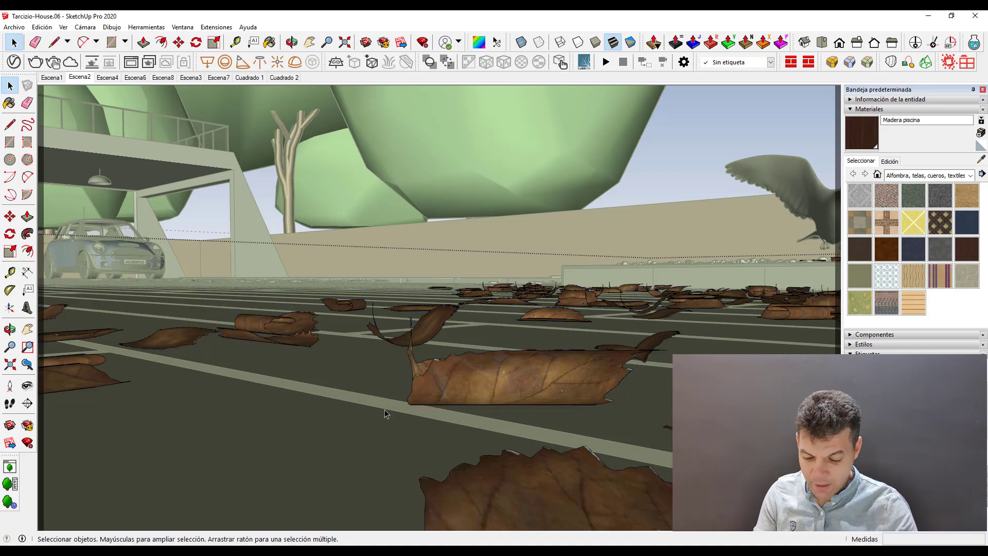
pyautogui.moveTo(397, 396); pyautogui.dragTo(494, 453, button='middle')
pyautogui.scroll(-5, 494, 453)
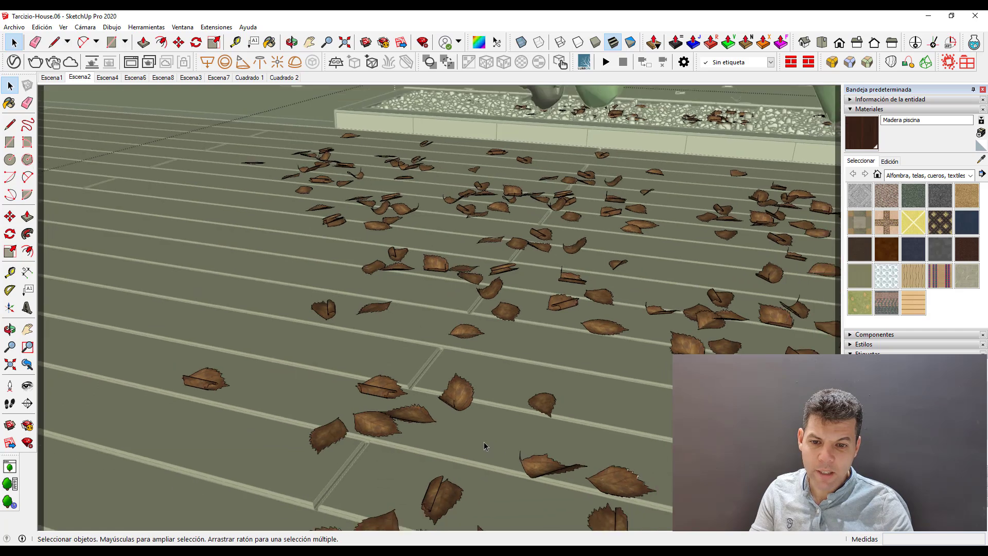
pyautogui.scroll(-3, 484, 441)
pyautogui.scroll(-3, 481, 444)
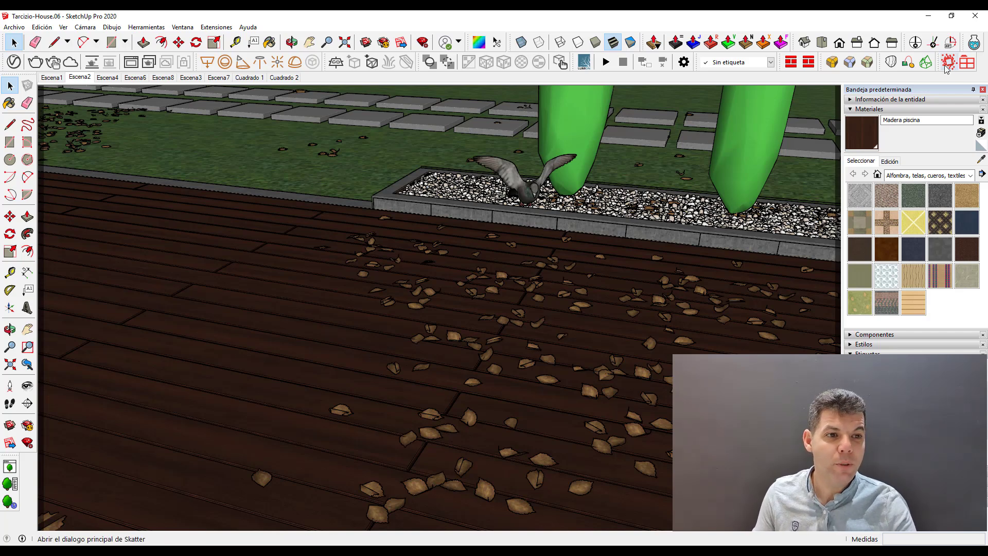
# Step: Float the Skatter toolbar above the deck, then switch to Chrome
pyautogui.moveTo(941, 62)
pyautogui.mouseDown()
pyautogui.moveTo(622, 211)
pyautogui.moveTo(406, 210)
pyautogui.mouseUp()
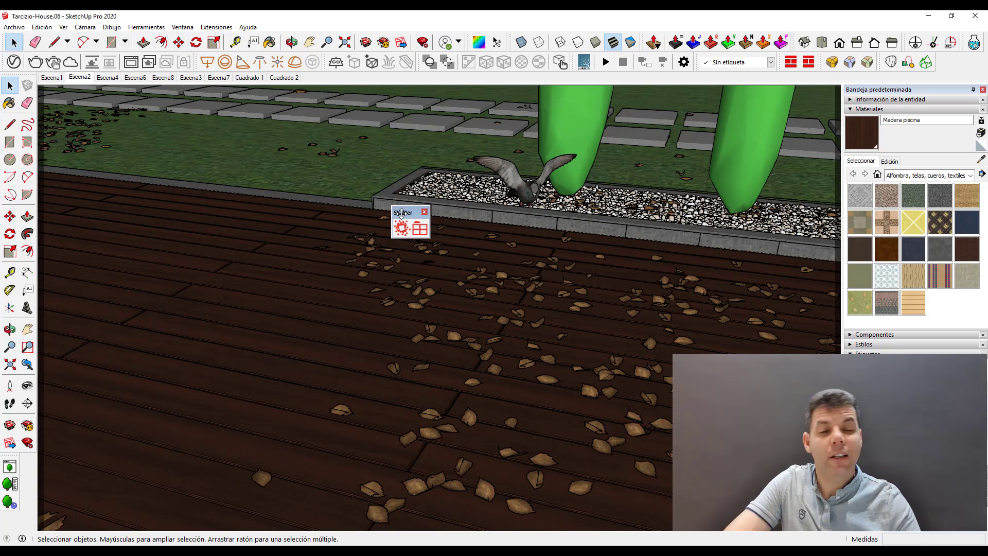
pyautogui.moveTo(407, 210)
pyautogui.mouseDown()
pyautogui.moveTo(356, 165)
pyautogui.moveTo(320, 230)
pyautogui.mouseUp()
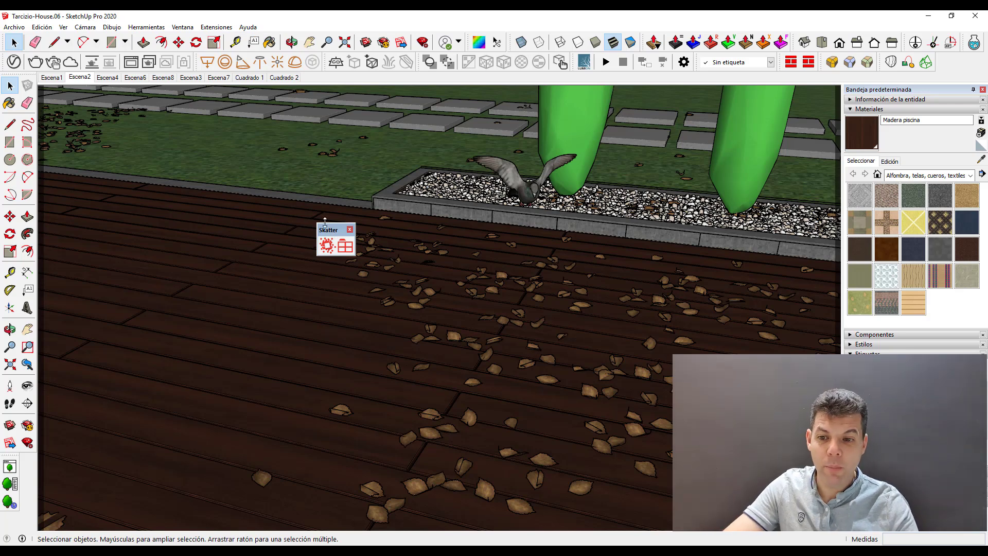
pyautogui.moveTo(329, 227); pyautogui.dragTo(353, 223)
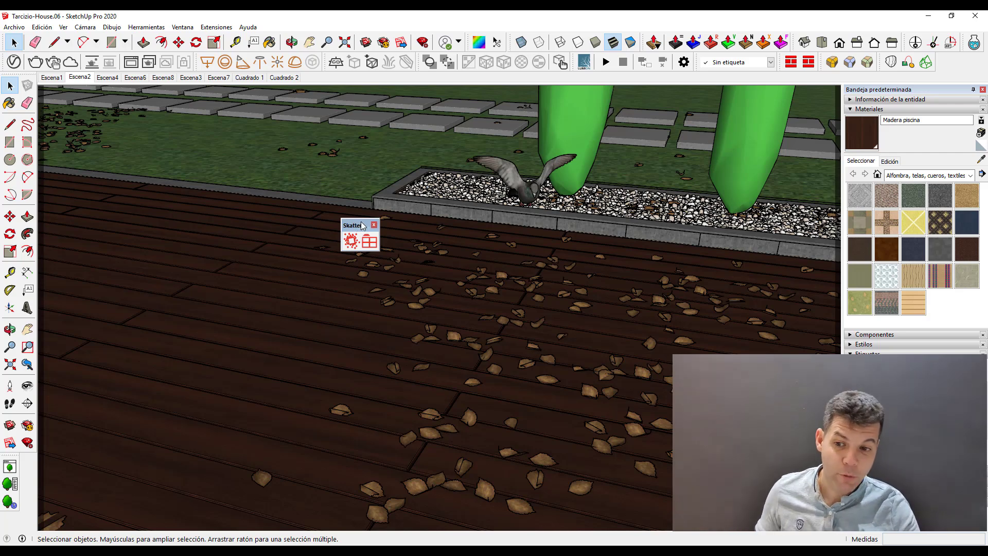
pyautogui.moveTo(357, 222); pyautogui.dragTo(361, 216)
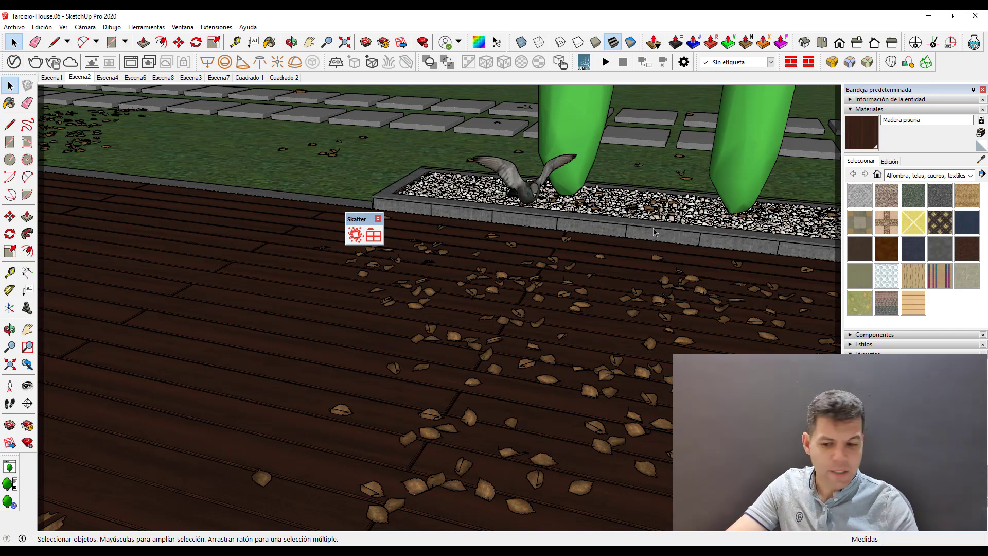
pyautogui.hotkey('alt', 'Tab')
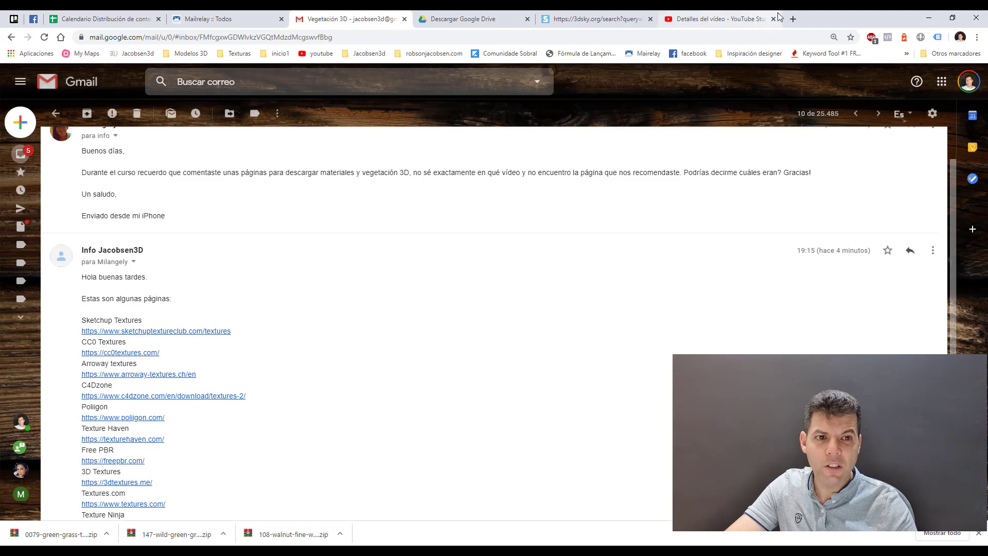
# Step: In a new tab, run a Google search for 'skatter'
pyautogui.hotkey('ctrl', 't')
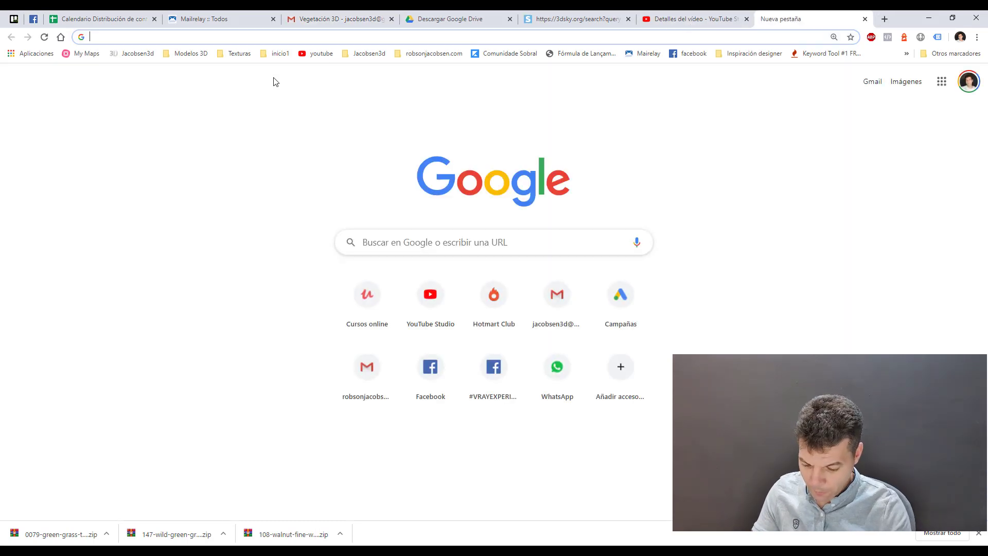
pyautogui.write('skatter')
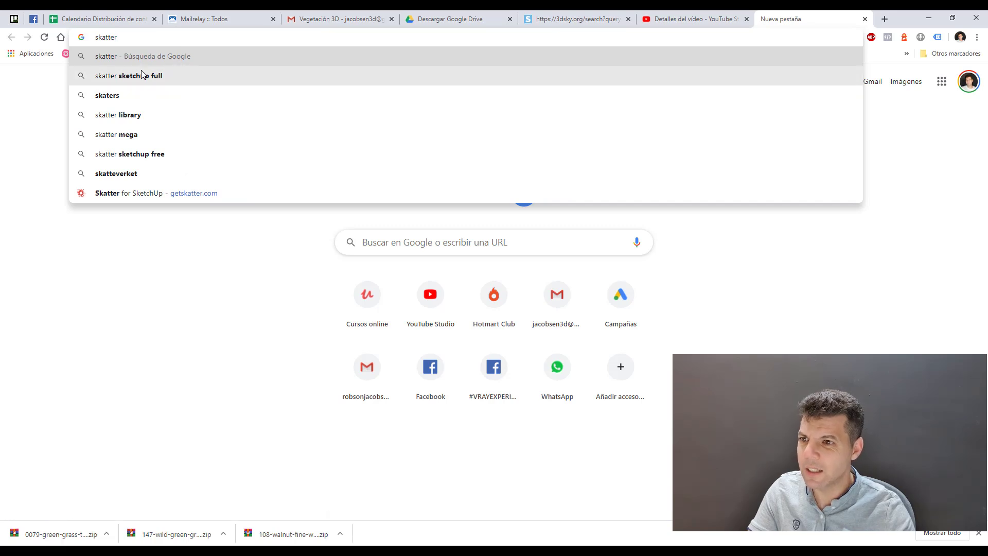
pyautogui.click(129, 61)
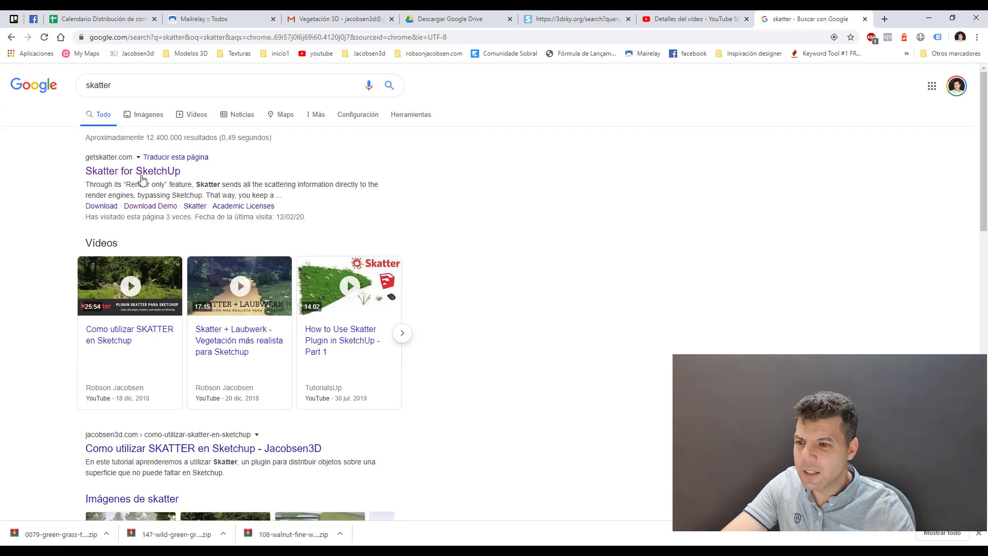
# Step: Open getskatter.com and scroll through its feature sections
pyautogui.click(138, 178)
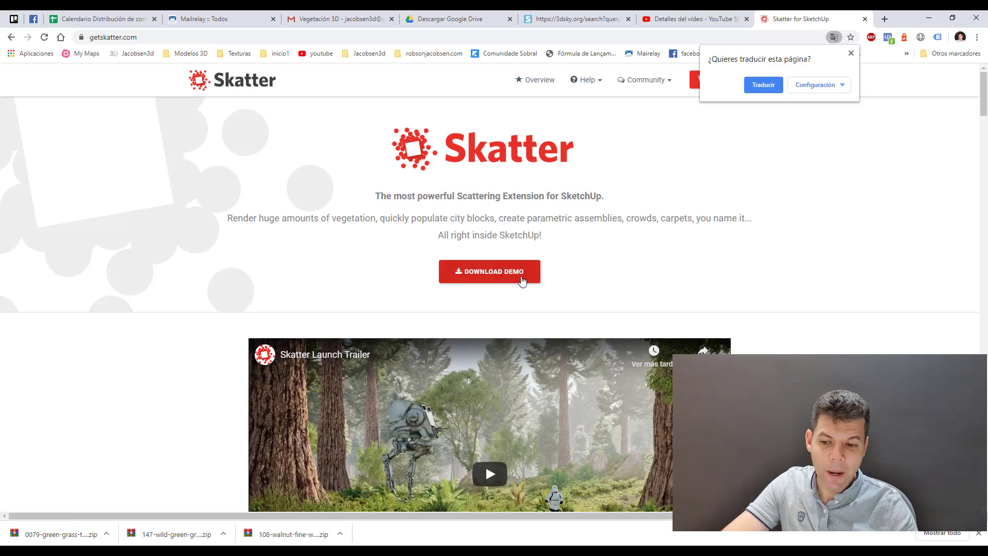
pyautogui.scroll(-2, 552, 260)
pyautogui.scroll(2, 552, 256)
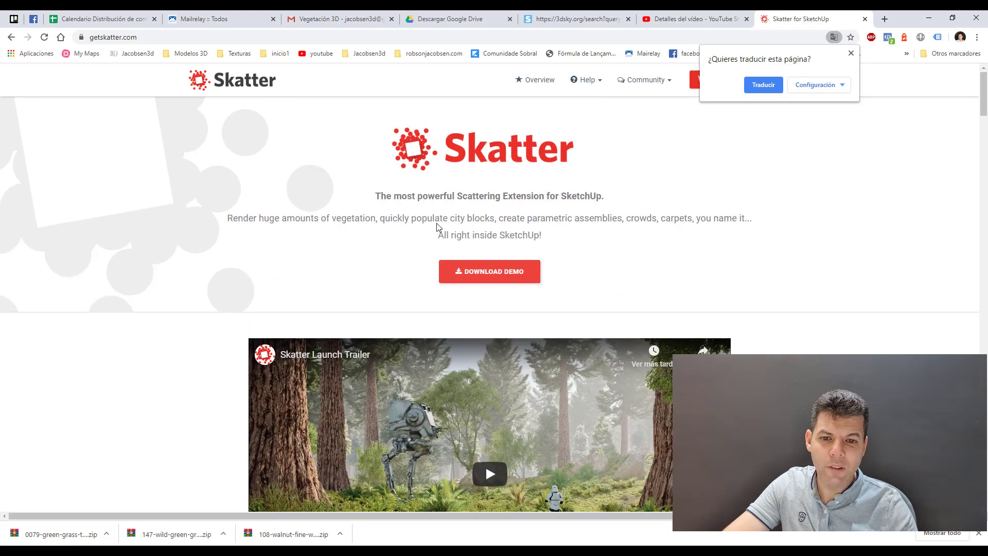
pyautogui.scroll(-4, 441, 227)
pyautogui.scroll(-2, 459, 314)
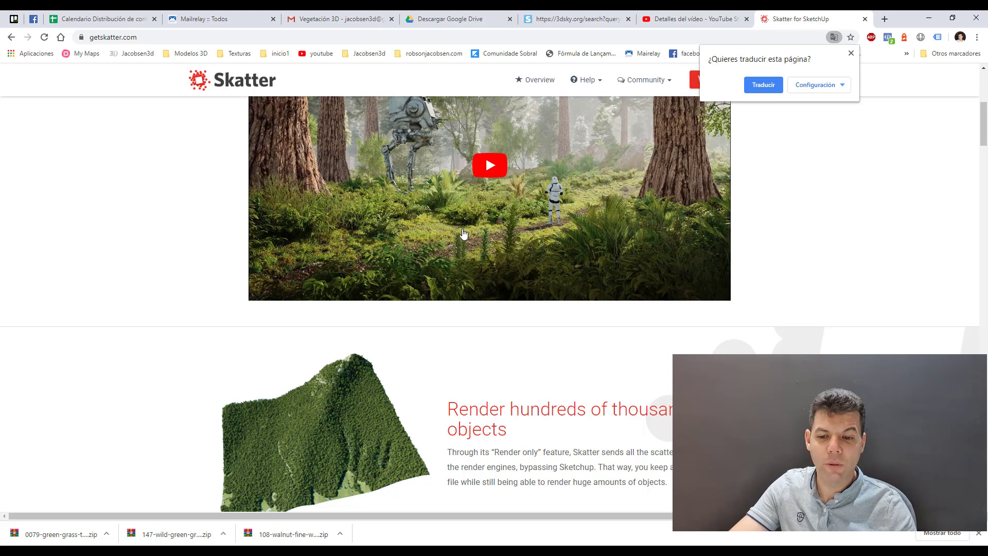
pyautogui.scroll(-3, 453, 247)
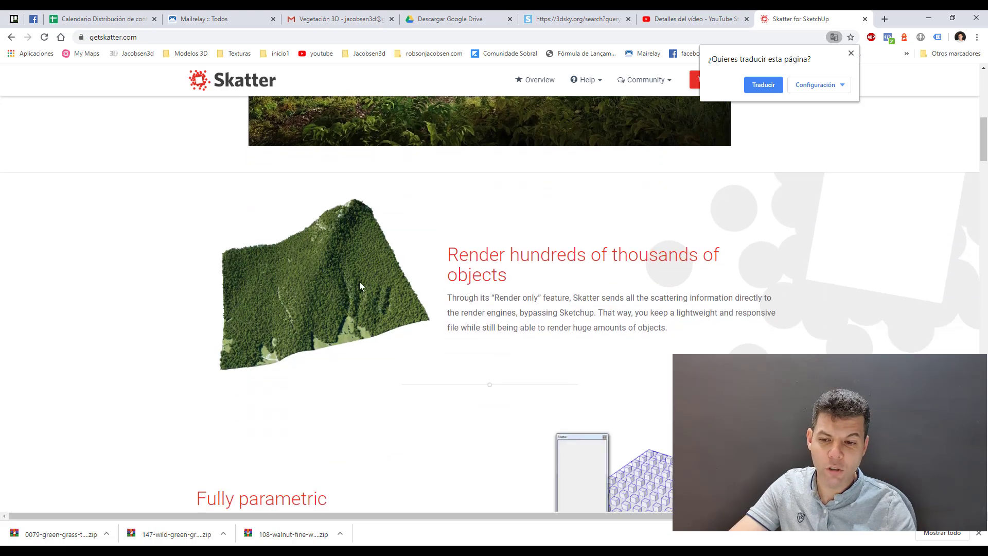
pyautogui.scroll(-4, 312, 291)
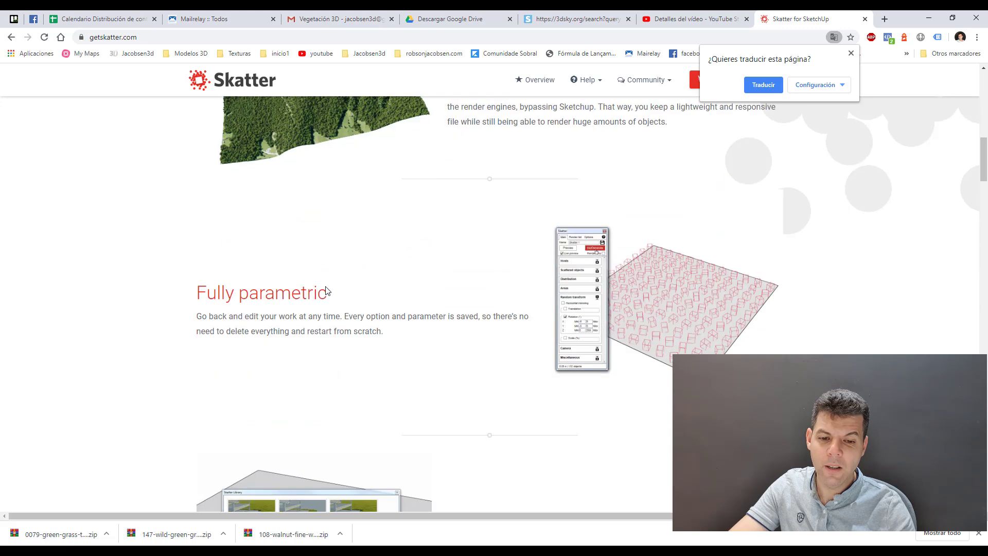
pyautogui.scroll(-2, 336, 292)
pyautogui.scroll(-2, 360, 280)
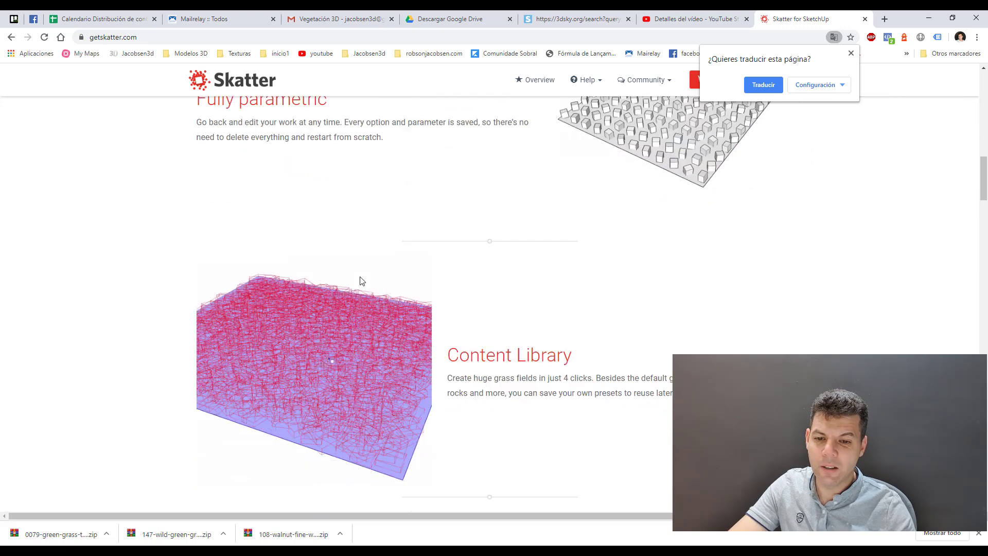
pyautogui.scroll(-1, 316, 316)
pyautogui.scroll(-1, 495, 311)
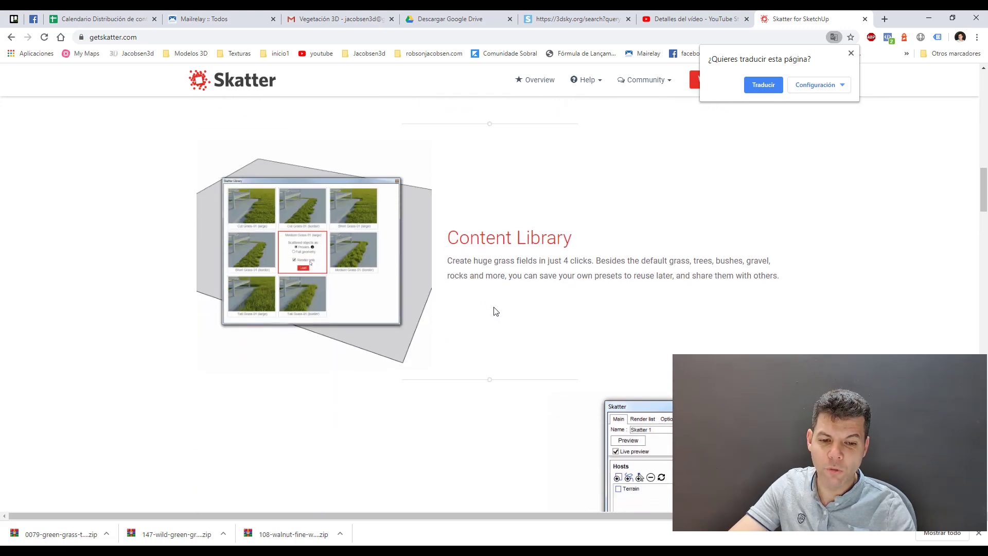
pyautogui.scroll(-4, 512, 293)
pyautogui.scroll(-3, 296, 280)
pyautogui.scroll(-4, 296, 280)
pyautogui.scroll(6, 296, 273)
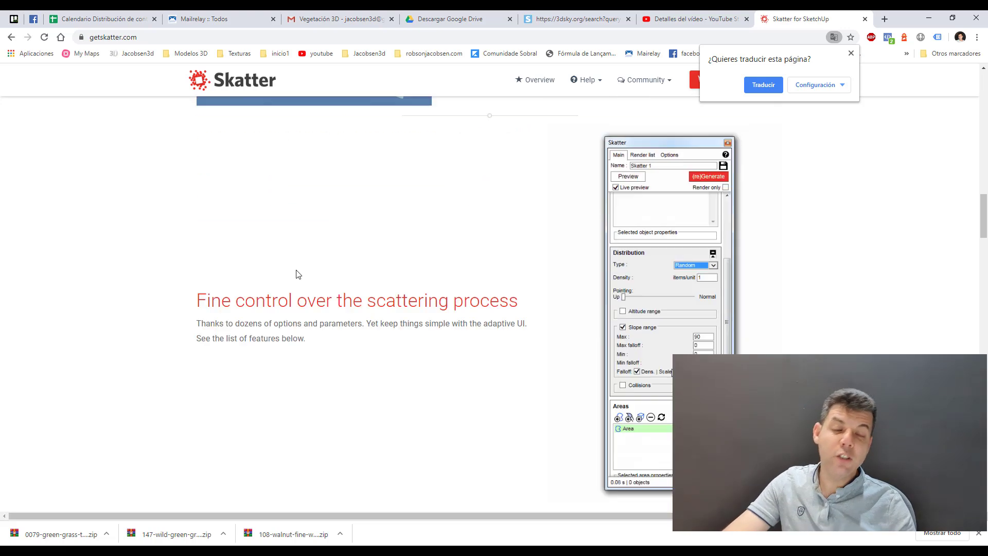
pyautogui.scroll(6, 315, 252)
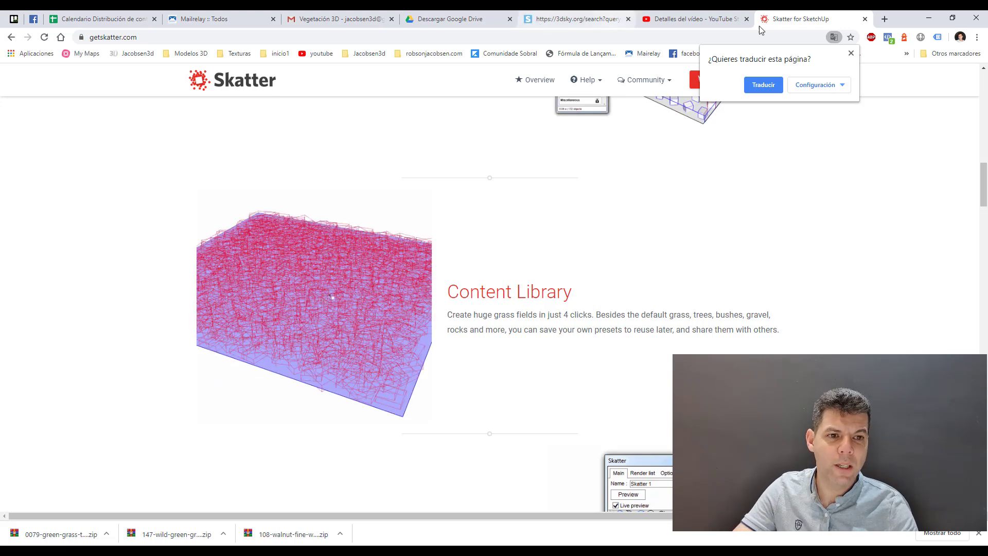
# Step: Dismiss the Translate popup, return to SketchUp and re-dock the Skatter toolbar
pyautogui.click(850, 55)
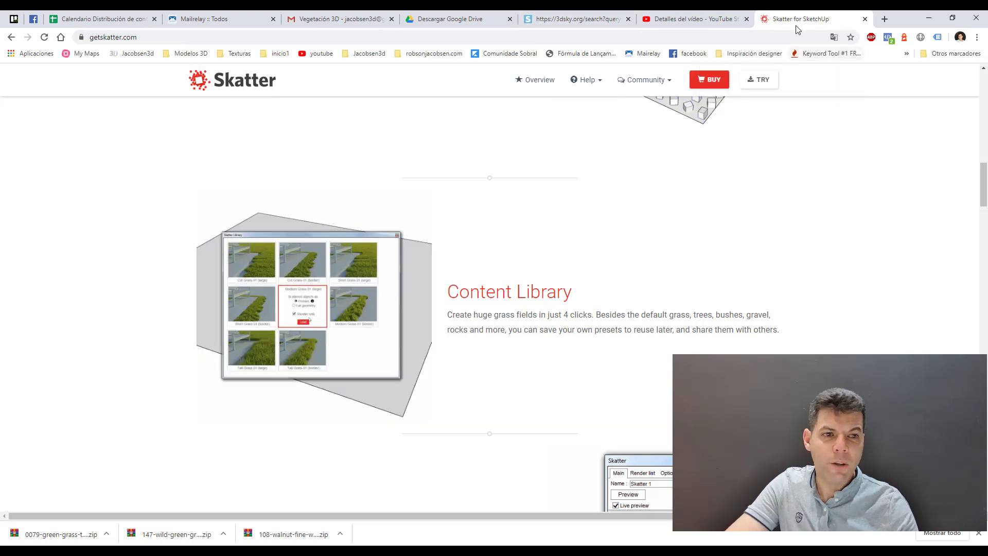
pyautogui.click(929, 18)
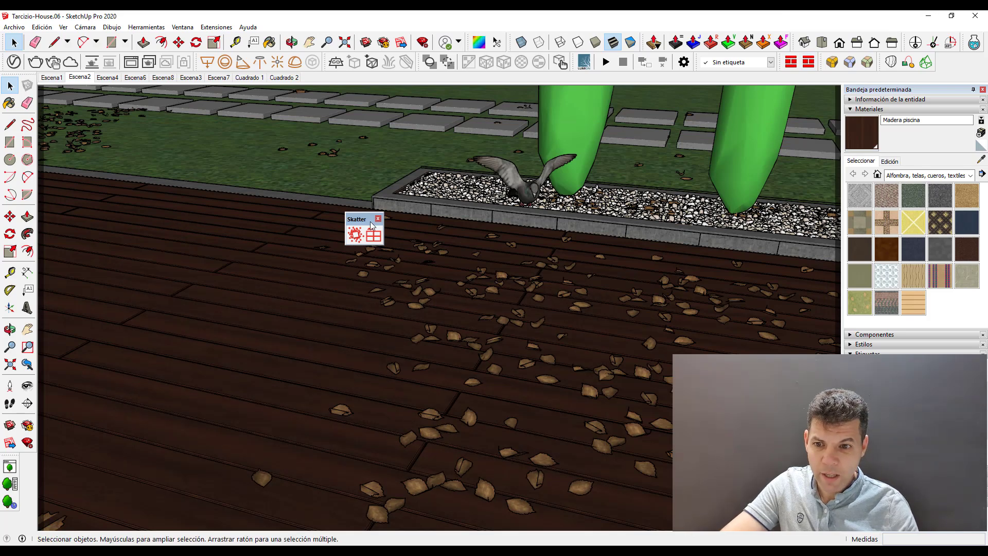
pyautogui.moveTo(371, 222); pyautogui.dragTo(940, 65)
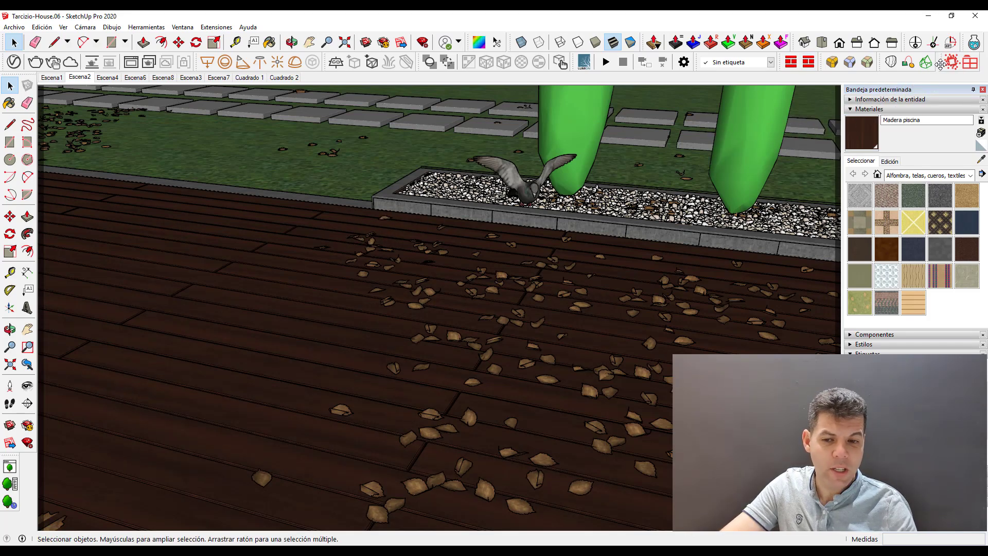
# Step: Orbit and zoom in onto the lawn beside the leafy deck
pyautogui.press('o')
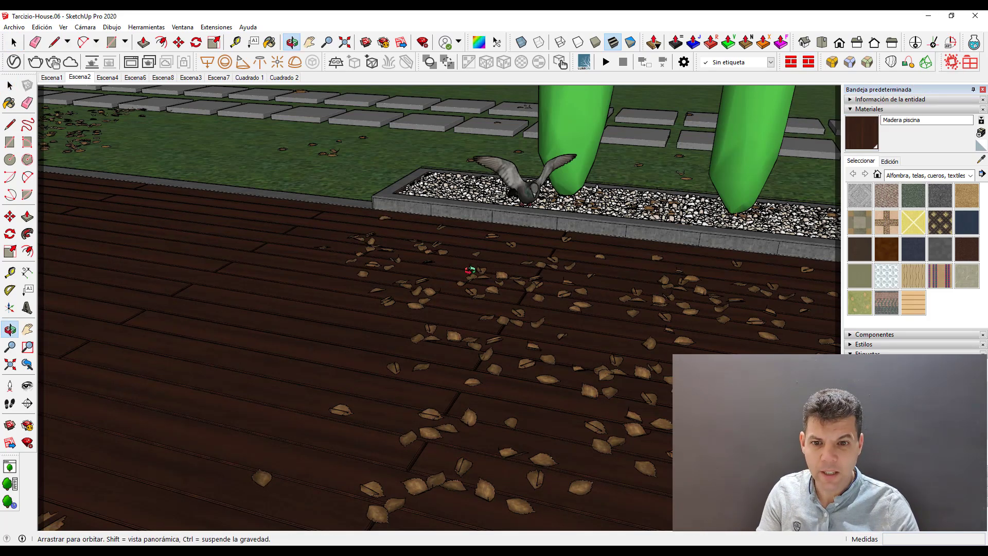
pyautogui.moveTo(470, 269)
pyautogui.mouseDown()
pyautogui.moveTo(483, 281)
pyautogui.moveTo(366, 145)
pyautogui.mouseUp()
pyautogui.press('space')
pyautogui.scroll(2, 323, 128)
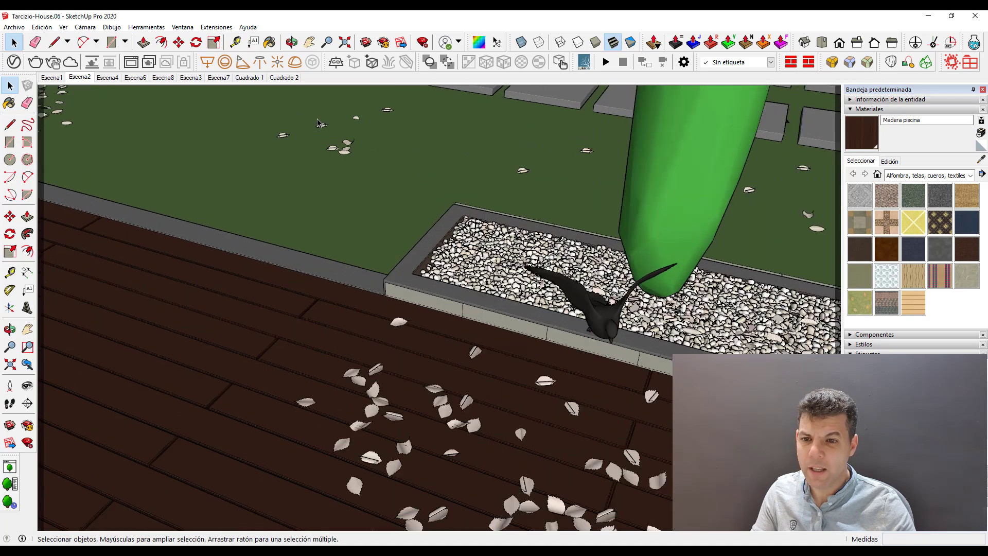
pyautogui.scroll(3, 309, 133)
pyautogui.scroll(2, 254, 152)
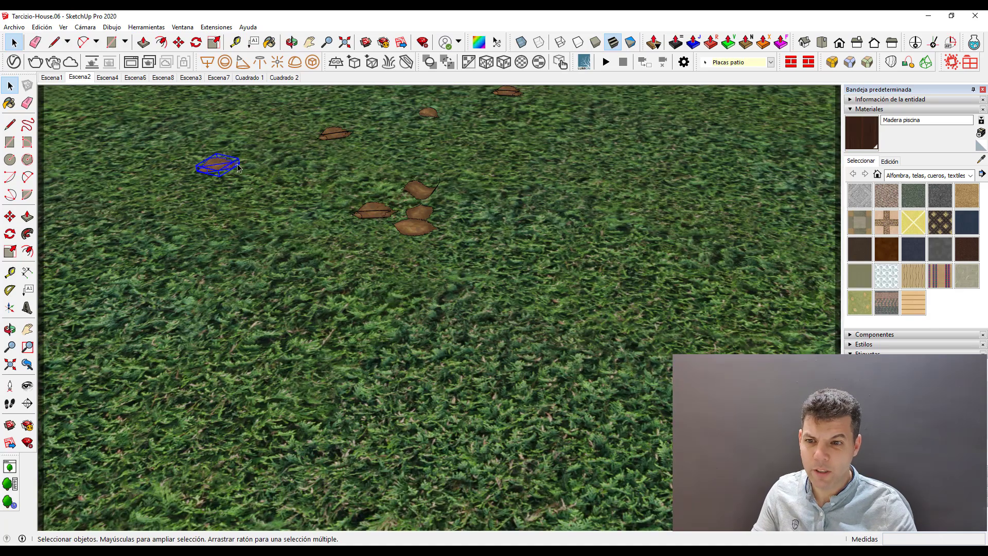
pyautogui.scroll(-2, 240, 170)
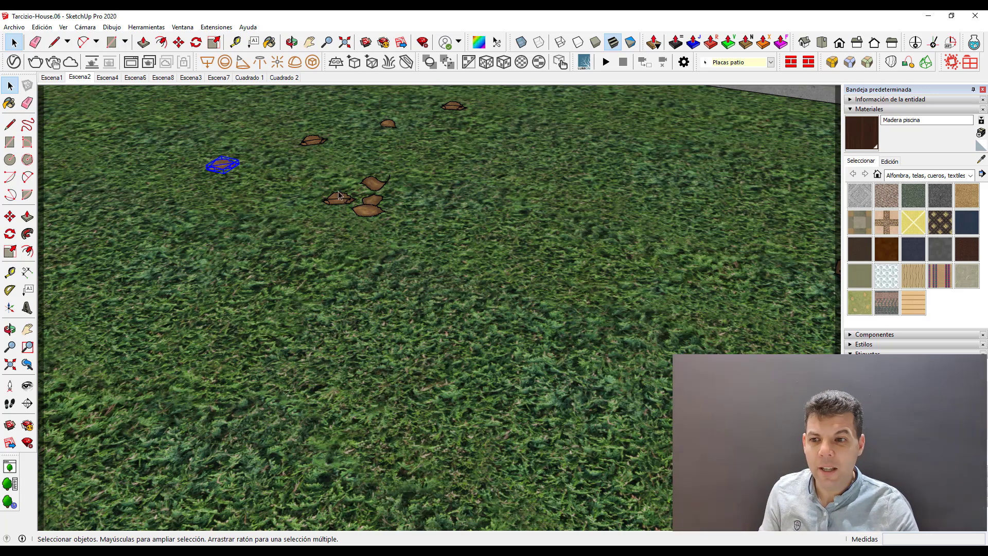
# Step: Select two of the scattered leaves lying on the grass
pyautogui.click(316, 146)
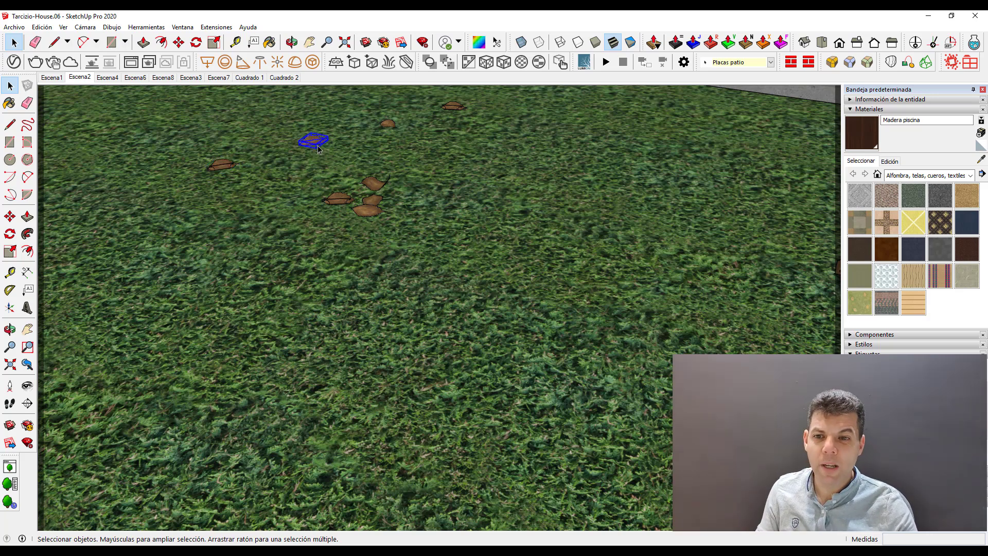
pyautogui.click(390, 129)
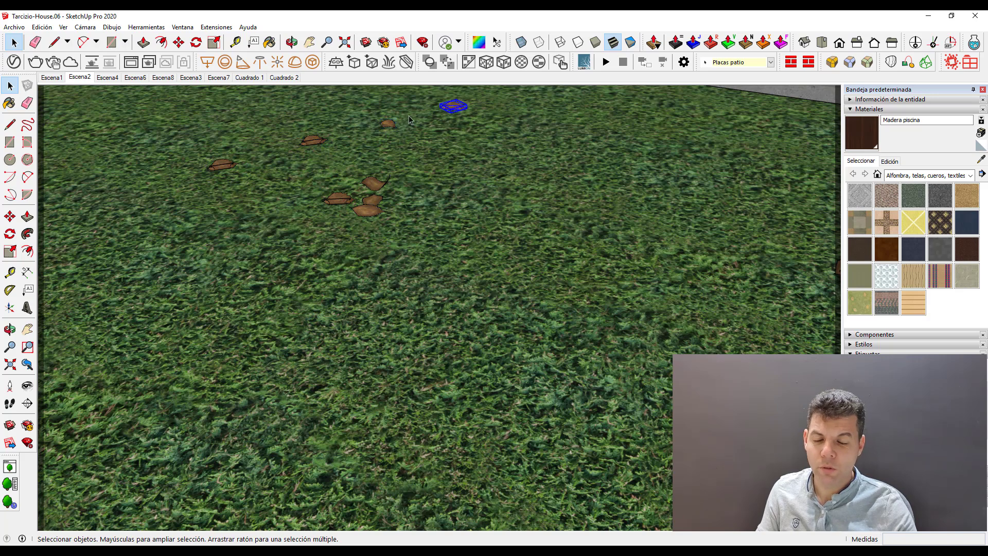
pyautogui.click(389, 126)
pyautogui.scroll(1, 252, 144)
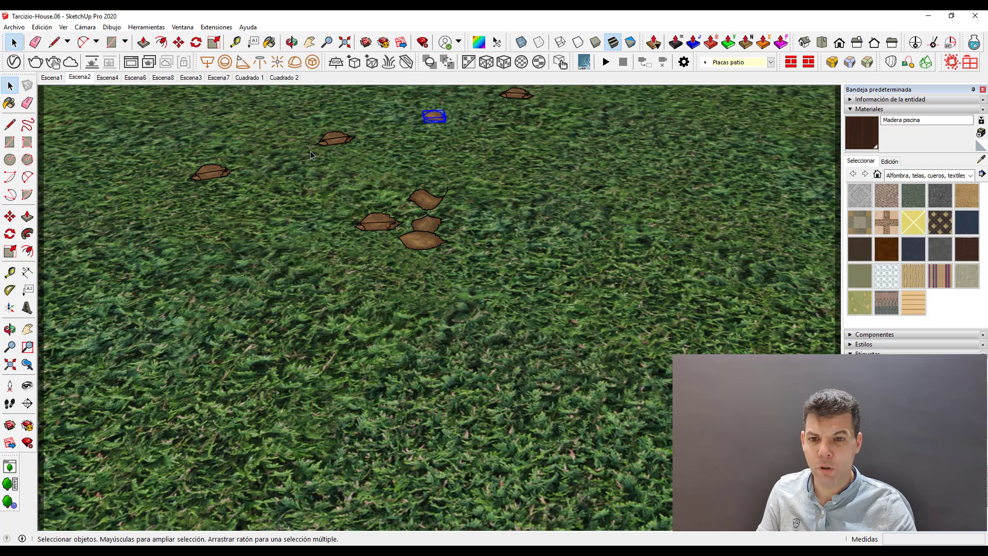
pyautogui.scroll(1, 378, 135)
pyautogui.keyDown('shift'); pyautogui.click(329, 140); pyautogui.keyUp('shift')
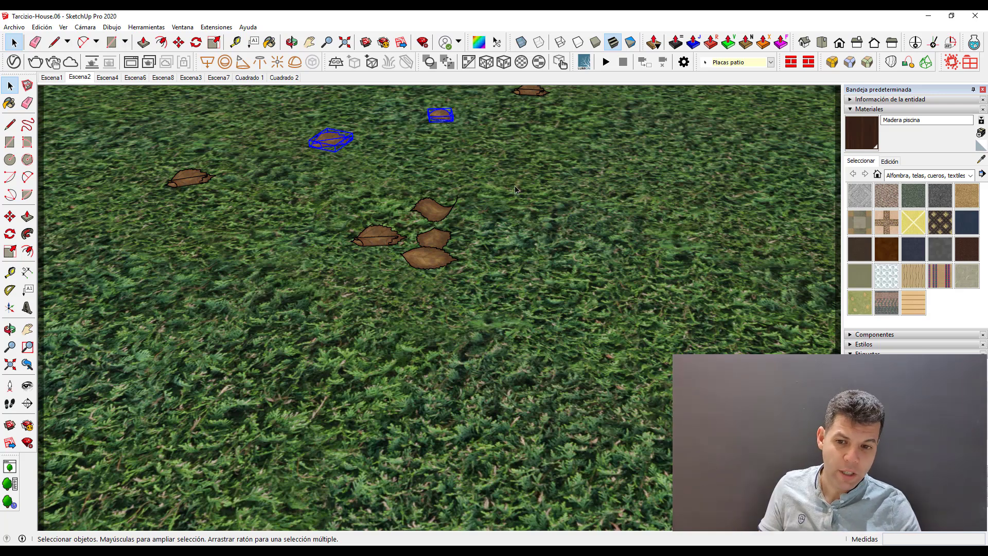
# Step: Zoom out and pan across the model past the pool
pyautogui.scroll(-3, 453, 293)
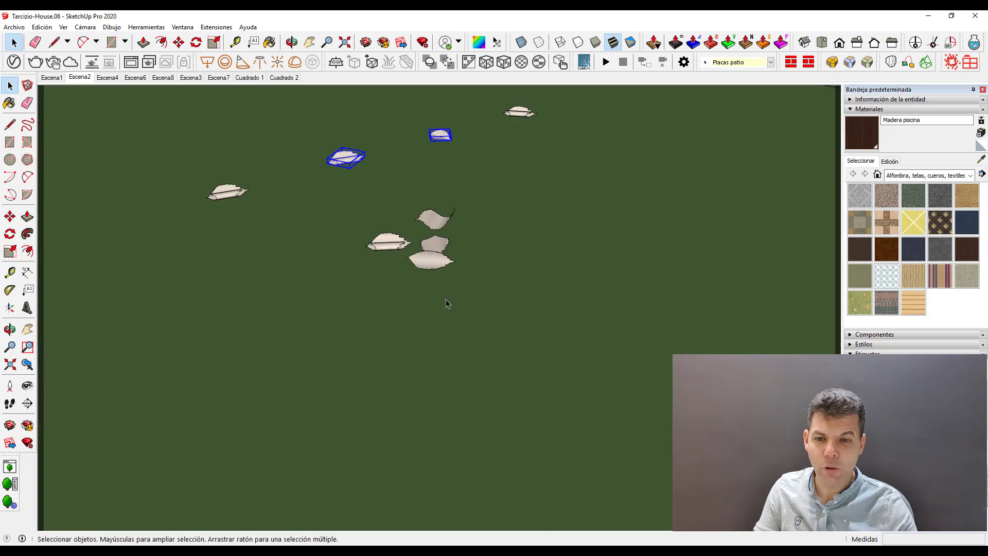
pyautogui.scroll(-2, 466, 299)
pyautogui.scroll(-3, 465, 299)
pyautogui.scroll(-2, 465, 299)
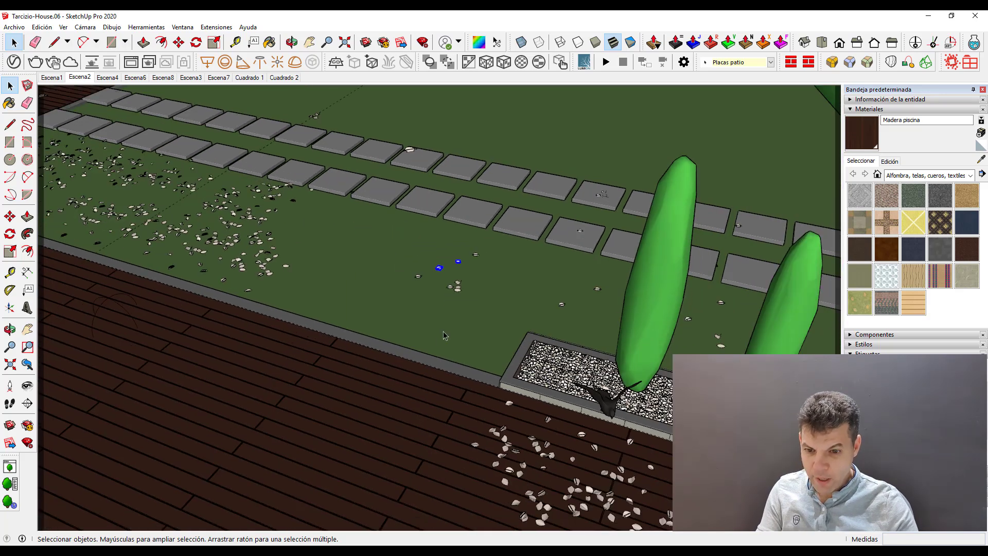
pyautogui.keyDown('shift'); pyautogui.moveTo(399, 392); pyautogui.dragTo(407, 398, button='middle'); pyautogui.keyUp('shift')
pyautogui.moveTo(333, 414); pyautogui.dragTo(408, 327)
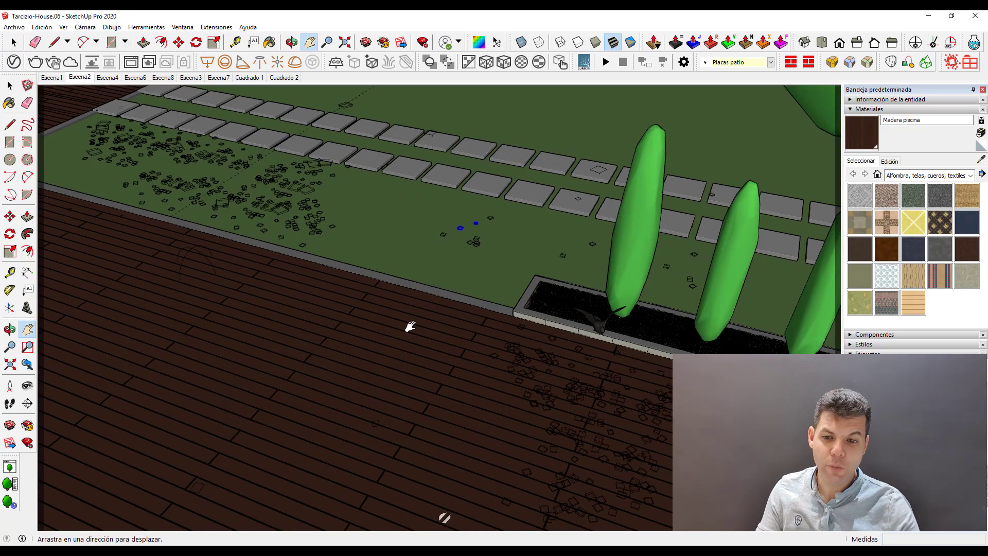
pyautogui.moveTo(307, 388); pyautogui.dragTo(389, 268)
pyautogui.scroll(-3, 381, 247)
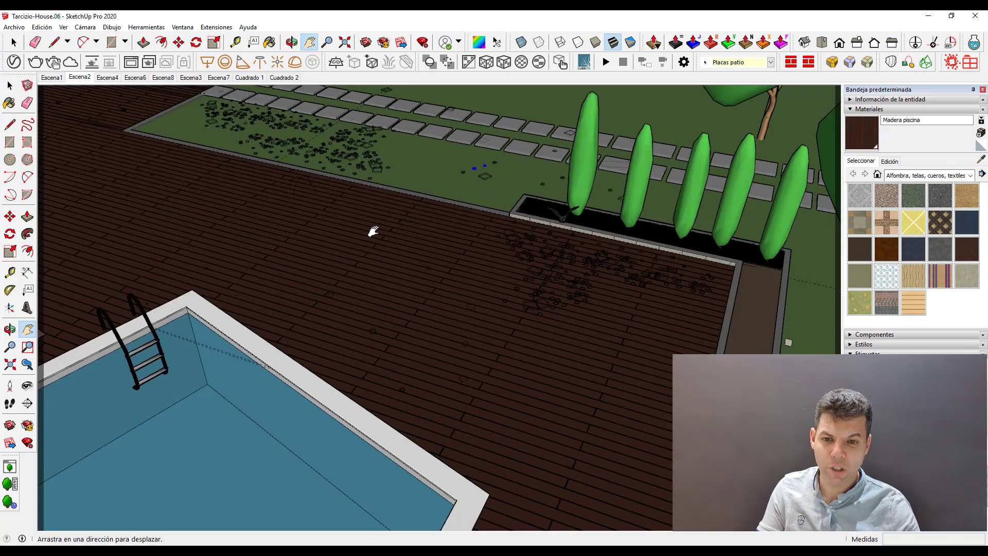
pyautogui.moveTo(370, 230); pyautogui.dragTo(379, 324)
pyautogui.moveTo(402, 269)
pyautogui.mouseDown()
pyautogui.moveTo(216, 193)
pyautogui.moveTo(320, 291)
pyautogui.moveTo(276, 353)
pyautogui.mouseUp()
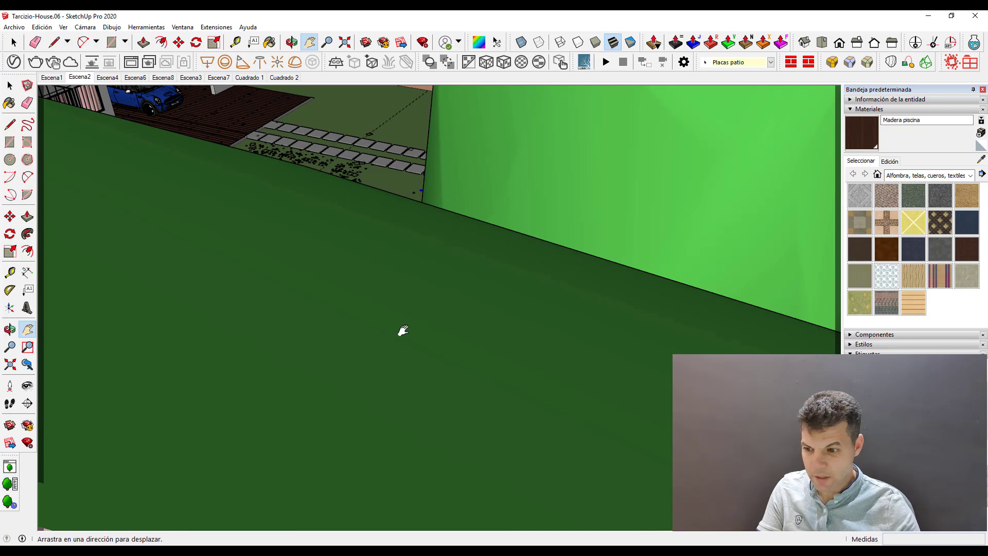
pyautogui.moveTo(403, 331); pyautogui.dragTo(399, 325)
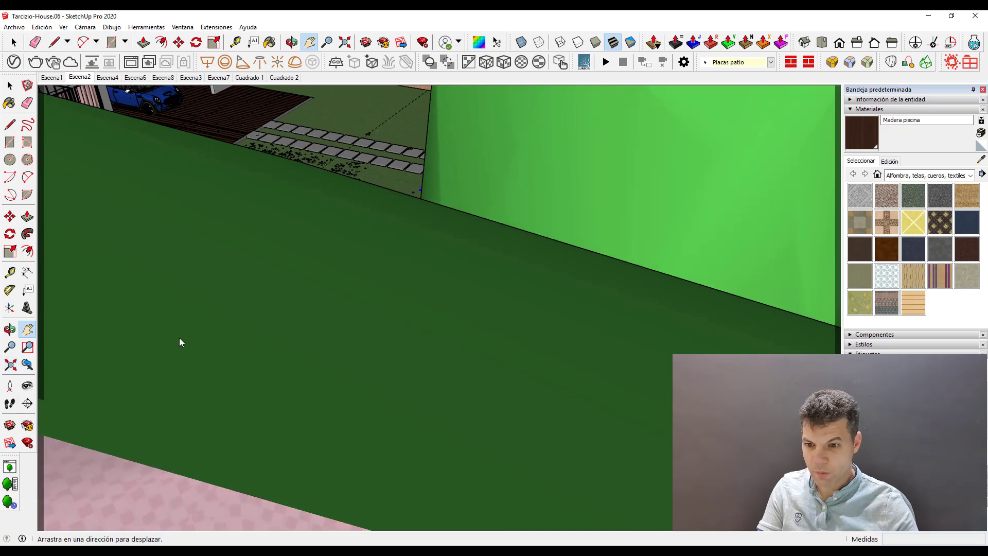
# Step: Zoom to extents, then zoom onto the grass in front of the brick wall
pyautogui.hotkey('shift', 'z')
pyautogui.scroll(2, 386, 350)
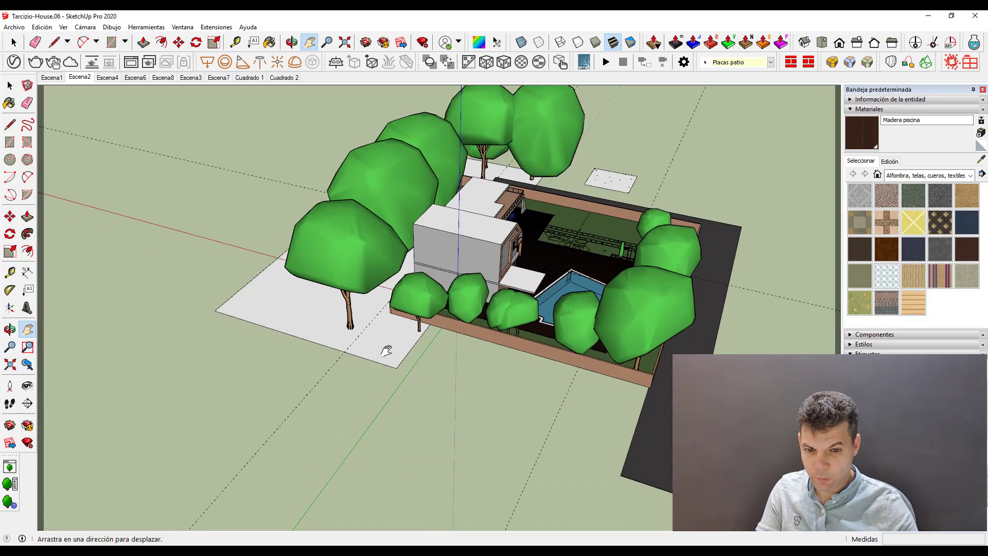
pyautogui.scroll(2, 504, 379)
pyautogui.scroll(3, 504, 378)
pyautogui.scroll(3, 501, 369)
pyautogui.scroll(1, 501, 252)
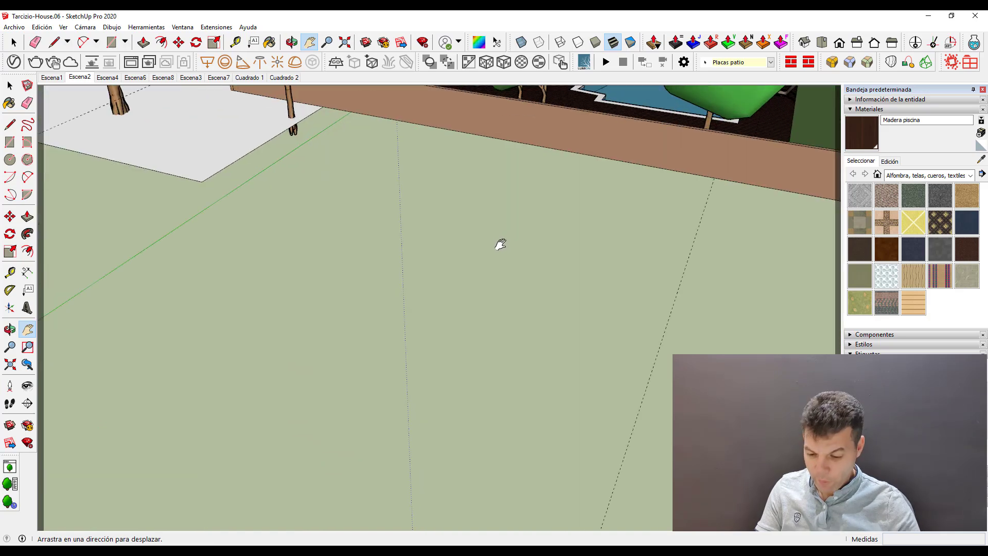
pyautogui.scroll(1, 494, 268)
# Step: Draw a roughly 6 m square rectangle on the lawn, flip it face-up, and select it
pyautogui.press('r')
pyautogui.click(428, 229)
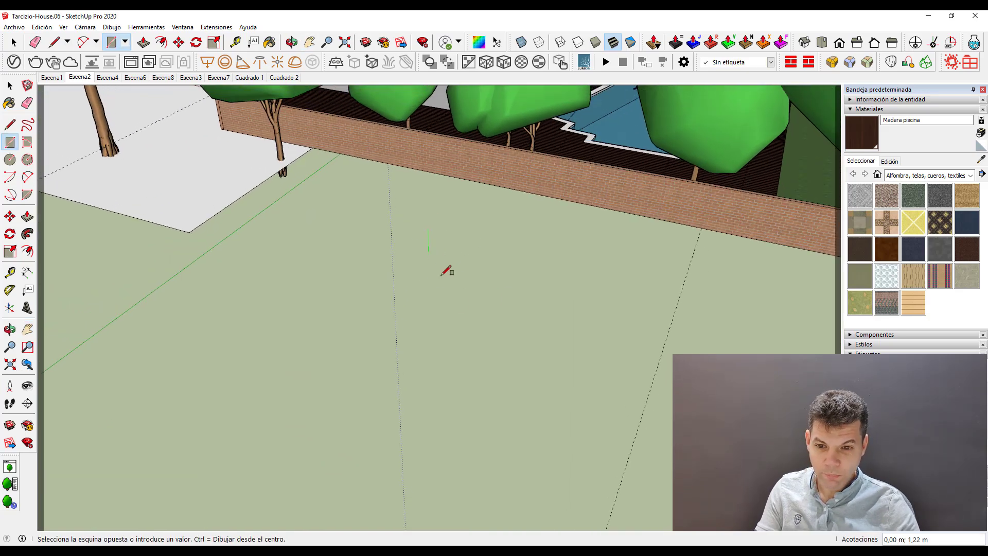
pyautogui.click(541, 382)
pyautogui.press('space')
pyautogui.scroll(2, 502, 322)
pyautogui.scroll(2, 502, 320)
pyautogui.rightClick(502, 320)
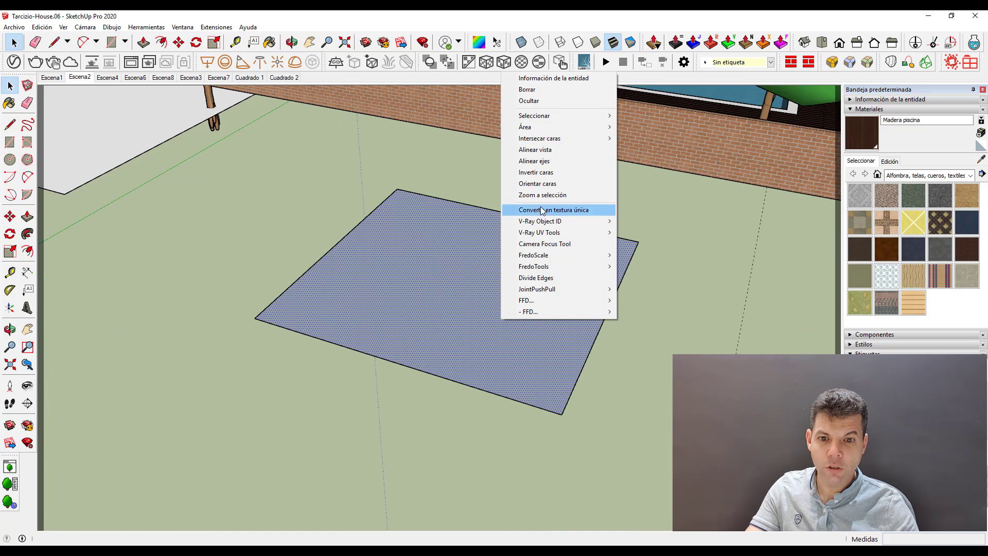
pyautogui.click(538, 173)
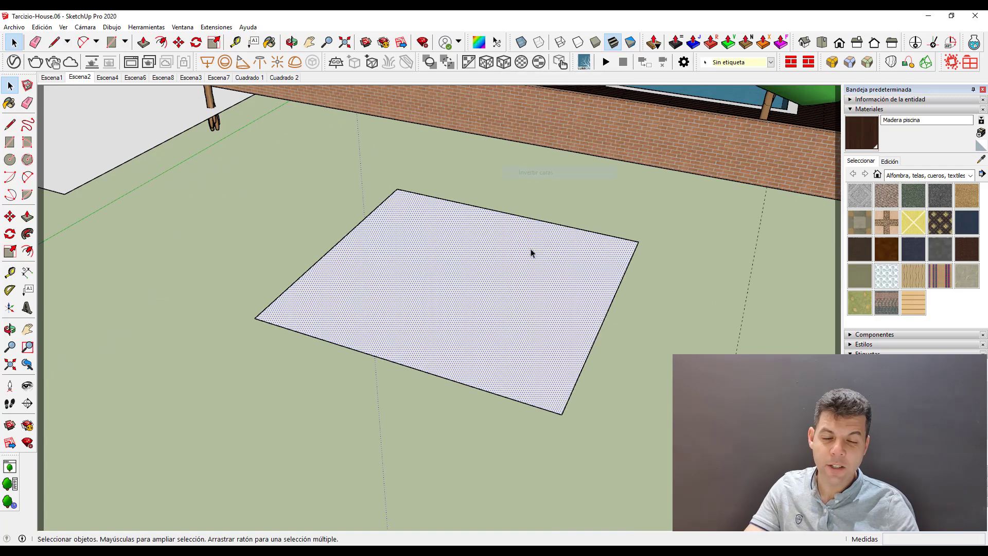
pyautogui.doubleClick(495, 302)
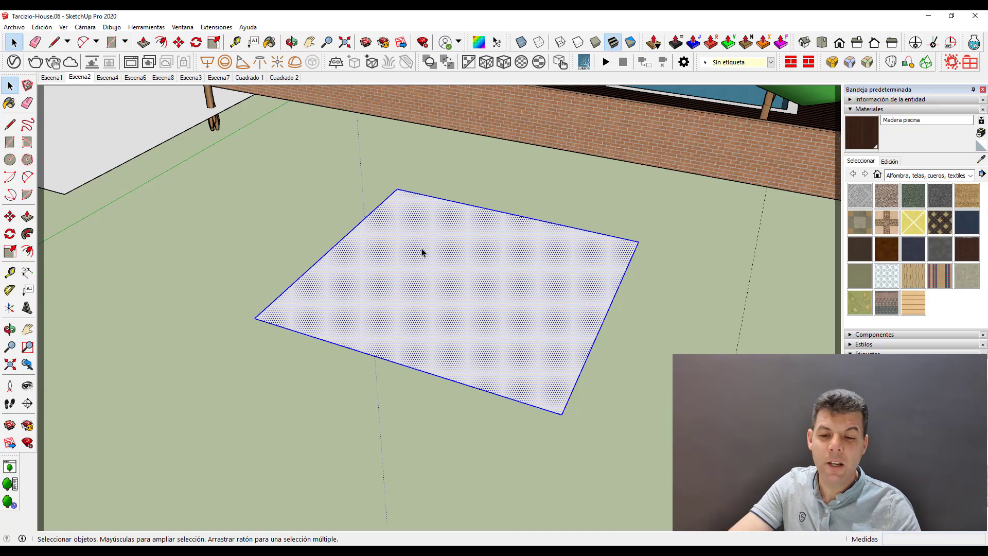
# Step: Group the rectangle with Crear grupo and paste the two copied leaves beside it
pyautogui.rightClick(458, 275)
pyautogui.click(489, 360)
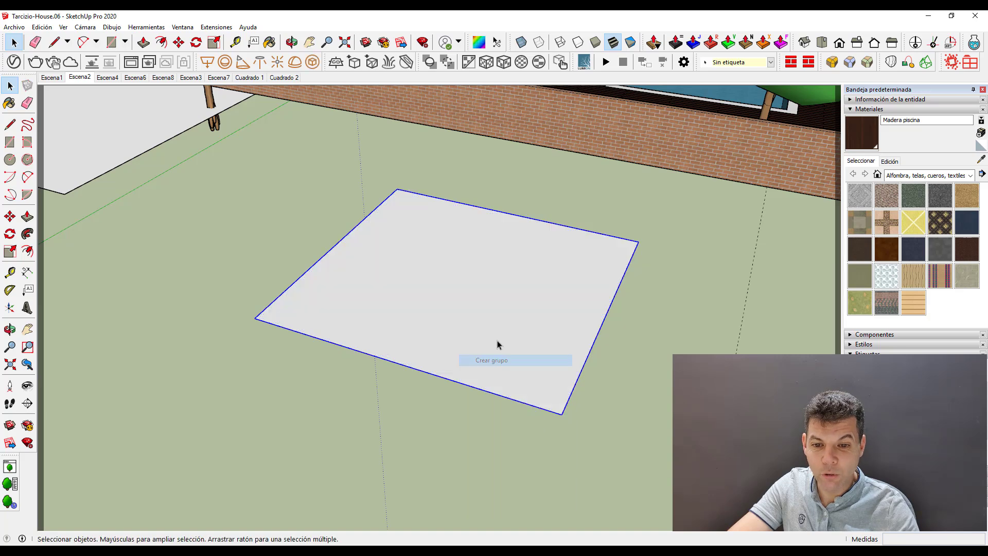
pyautogui.scroll(2, 470, 323)
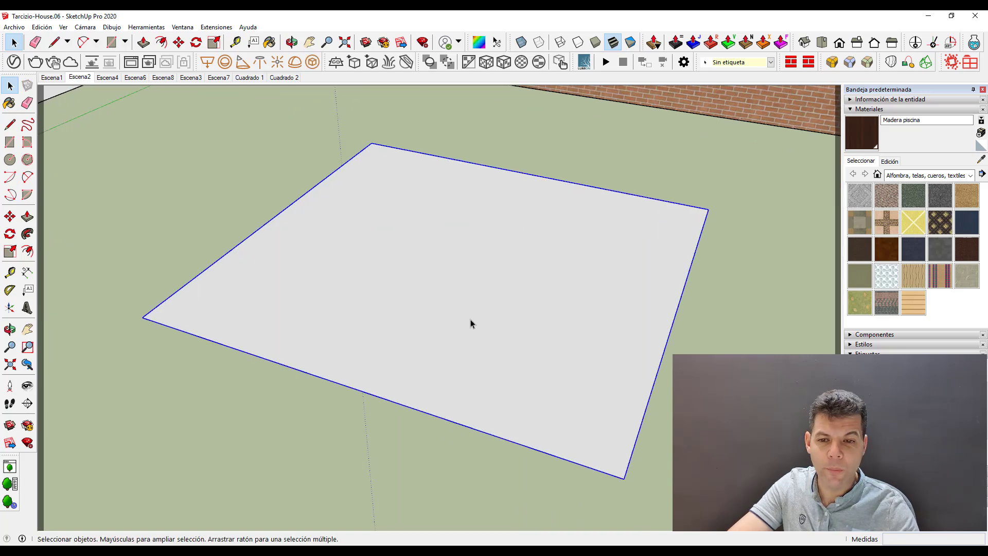
pyautogui.click(154, 255)
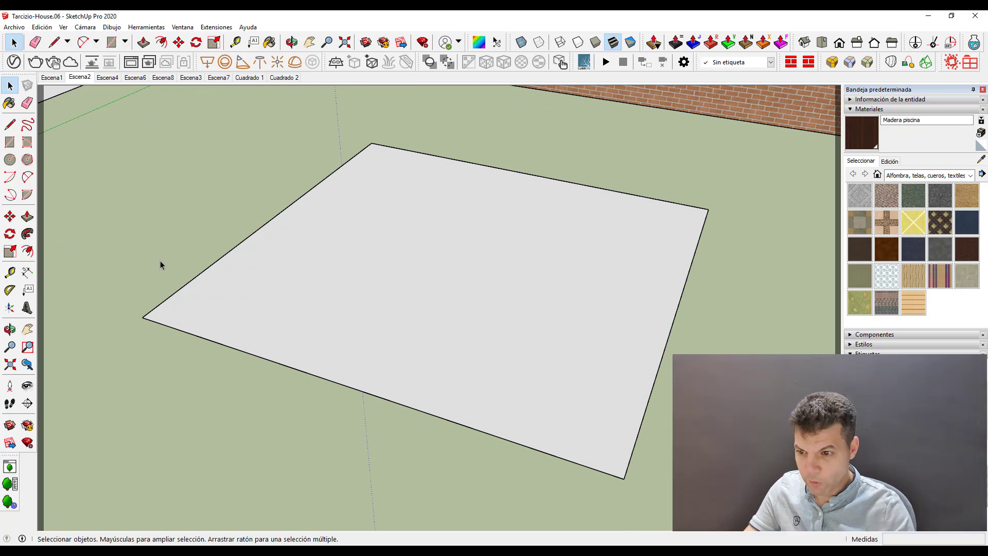
pyautogui.hotkey('ctrl', 'v')
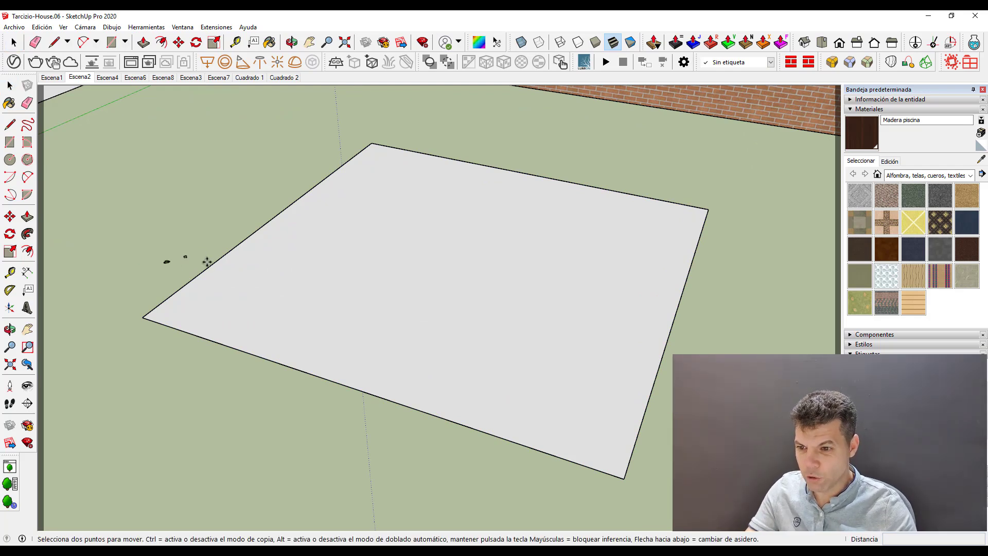
pyautogui.click(188, 265)
pyautogui.moveTo(190, 302)
pyautogui.mouseDown(button='middle')
pyautogui.moveTo(174, 307)
pyautogui.moveTo(308, 328)
pyautogui.moveTo(300, 331)
pyautogui.moveTo(307, 362)
pyautogui.moveTo(311, 339)
pyautogui.moveTo(288, 315)
pyautogui.mouseUp(button='middle')
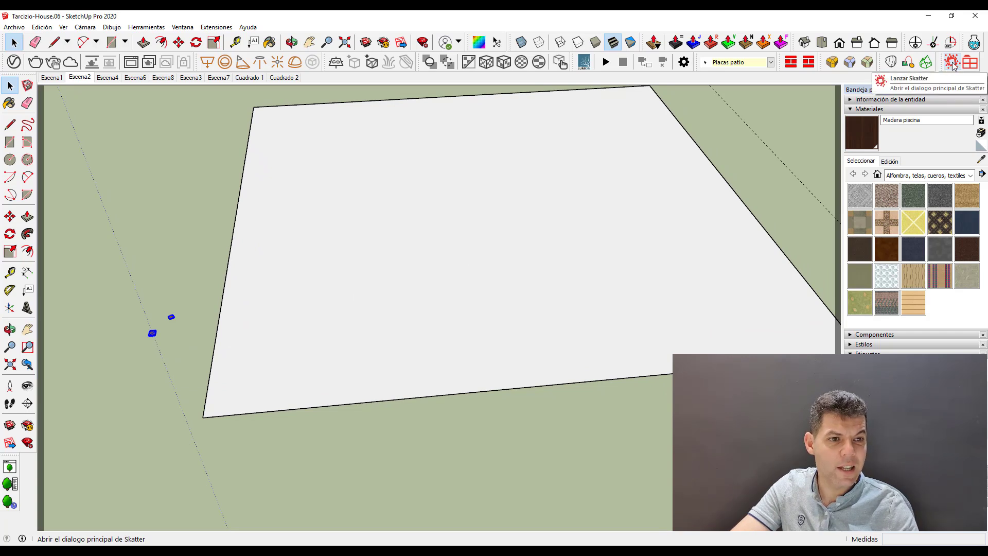
# Step: Launch Skatter and add leaf groups Group#248 and Group#247 under Objetos Distribuidos
pyautogui.click(953, 63)
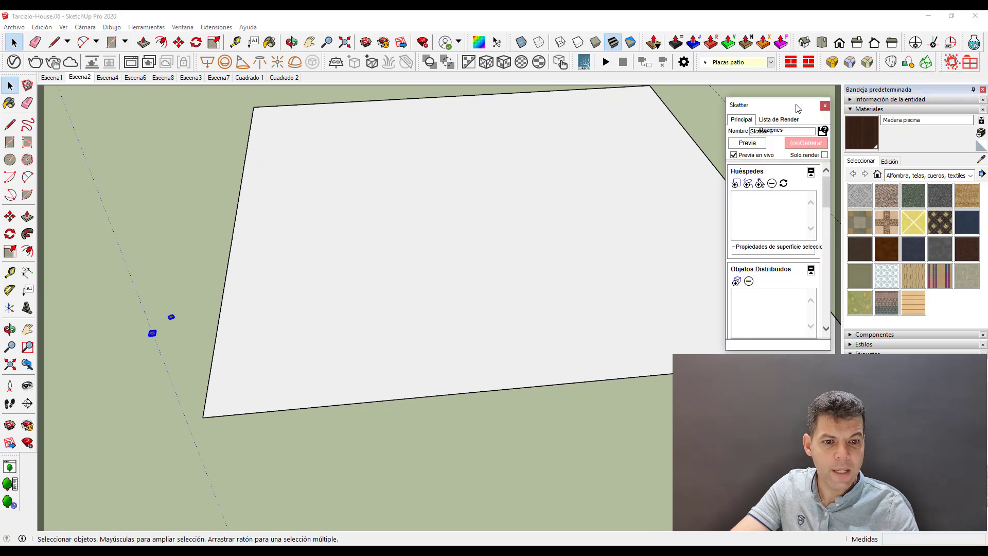
pyautogui.moveTo(796, 105); pyautogui.dragTo(690, 98)
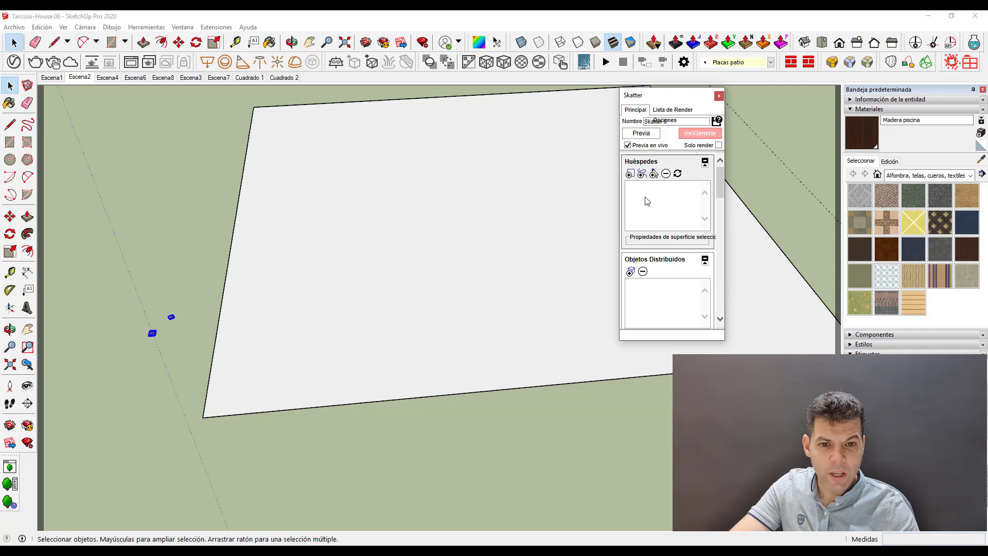
pyautogui.scroll(-1, 626, 256)
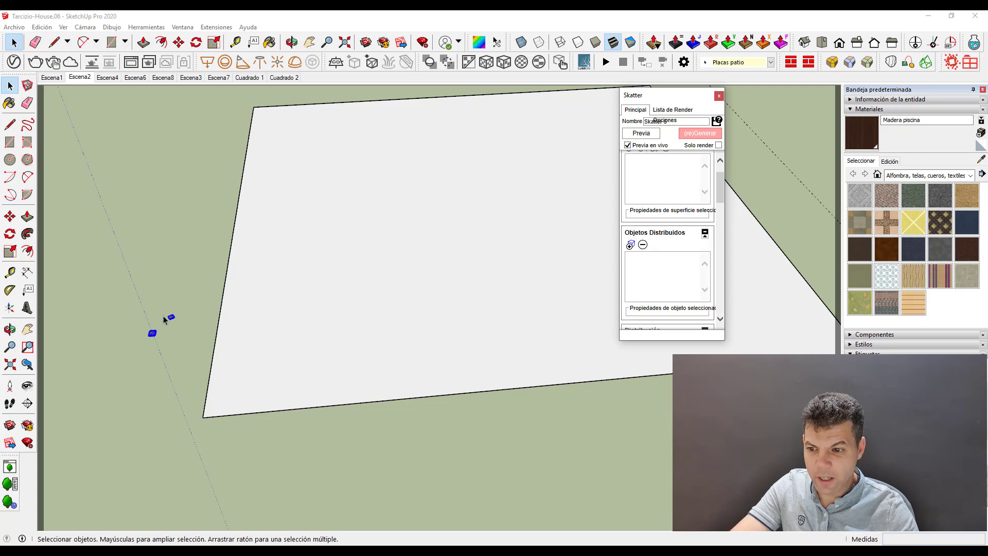
pyautogui.click(178, 329)
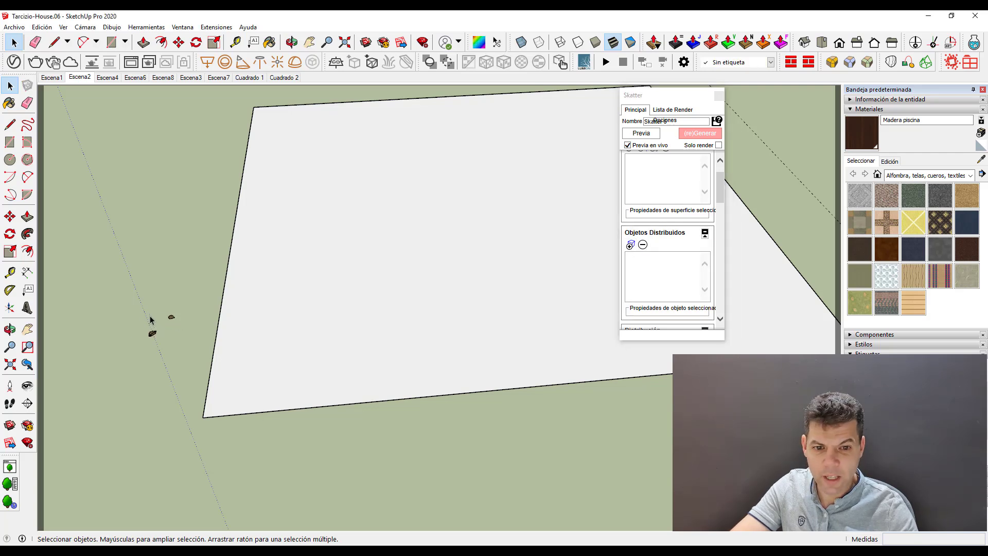
pyautogui.click(631, 246)
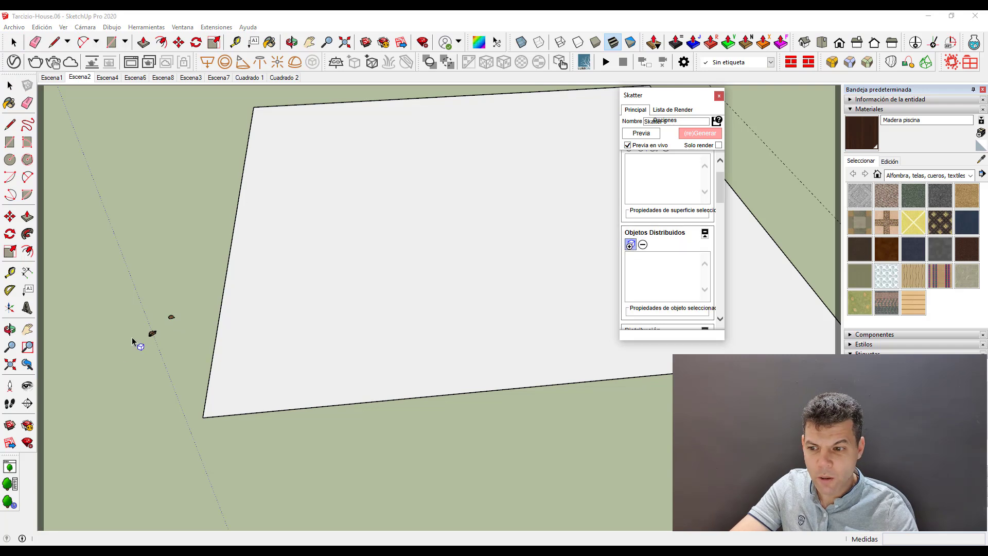
pyautogui.click(151, 334)
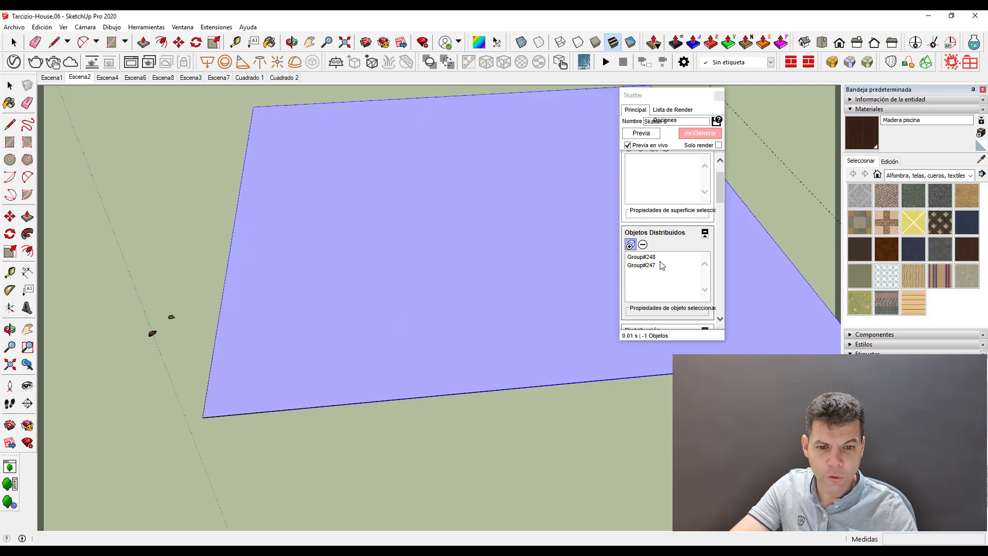
pyautogui.scroll(1, 679, 185)
pyautogui.scroll(1, 665, 201)
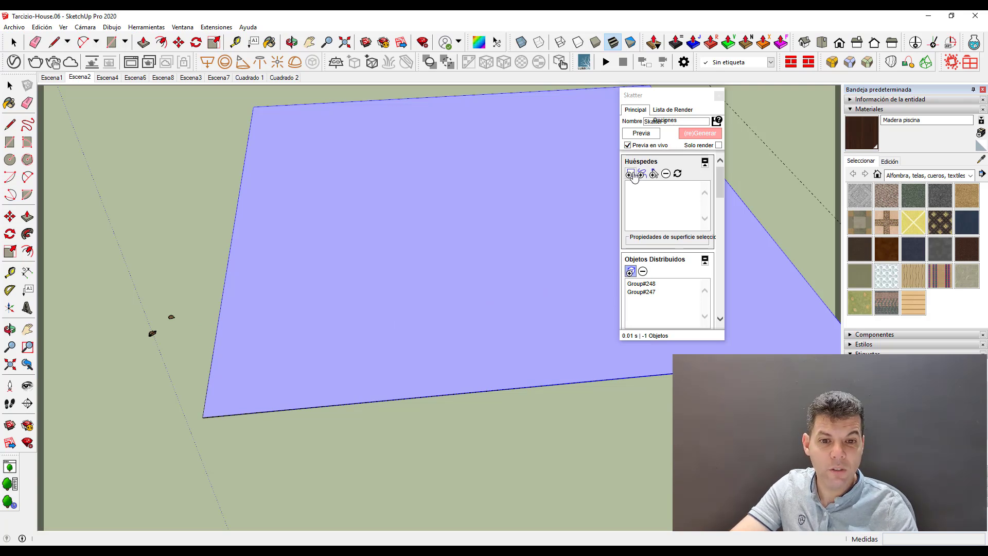
# Step: Add plane group Grupo#55 under Huéspedes, previewing 38 leaf placeholders
pyautogui.click(632, 174)
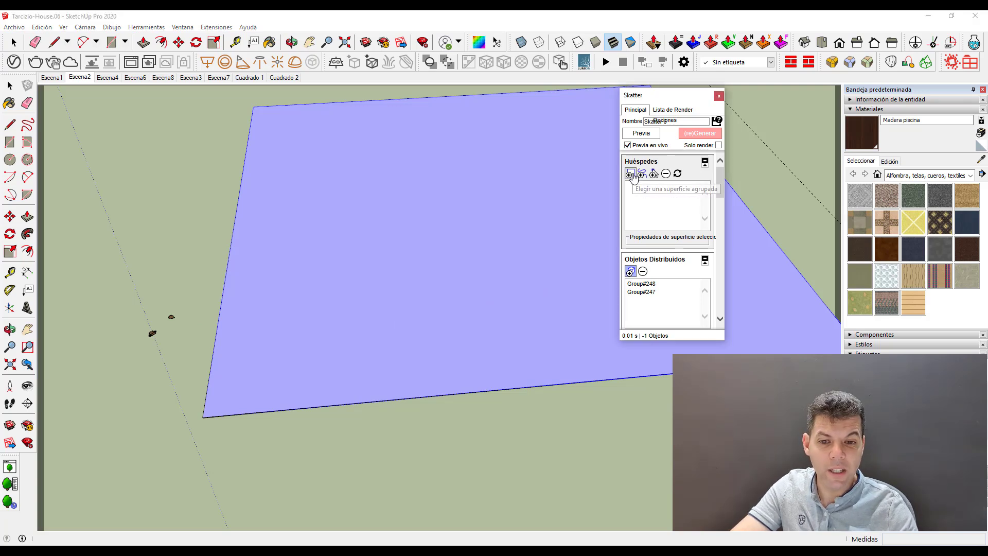
pyautogui.click(493, 301)
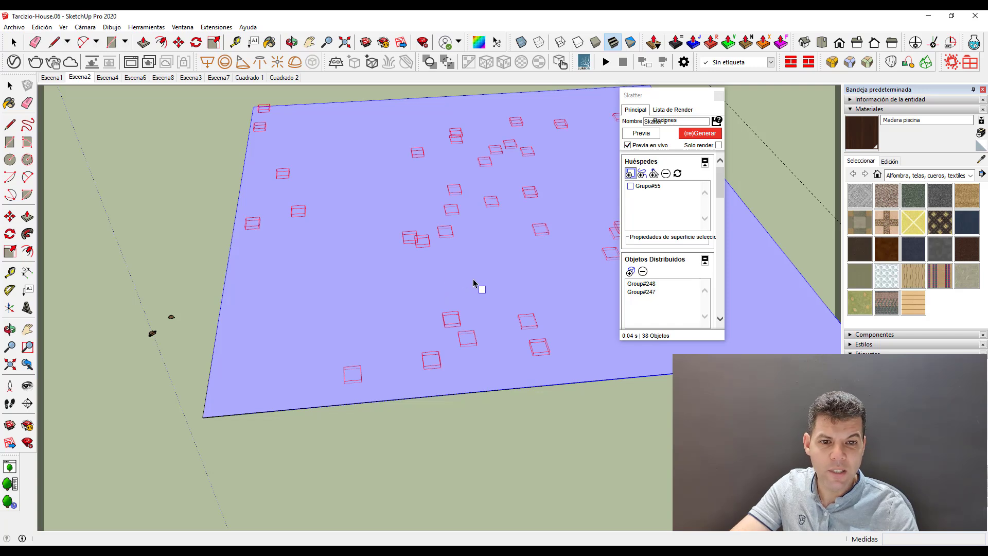
pyautogui.moveTo(674, 96); pyautogui.dragTo(784, 97)
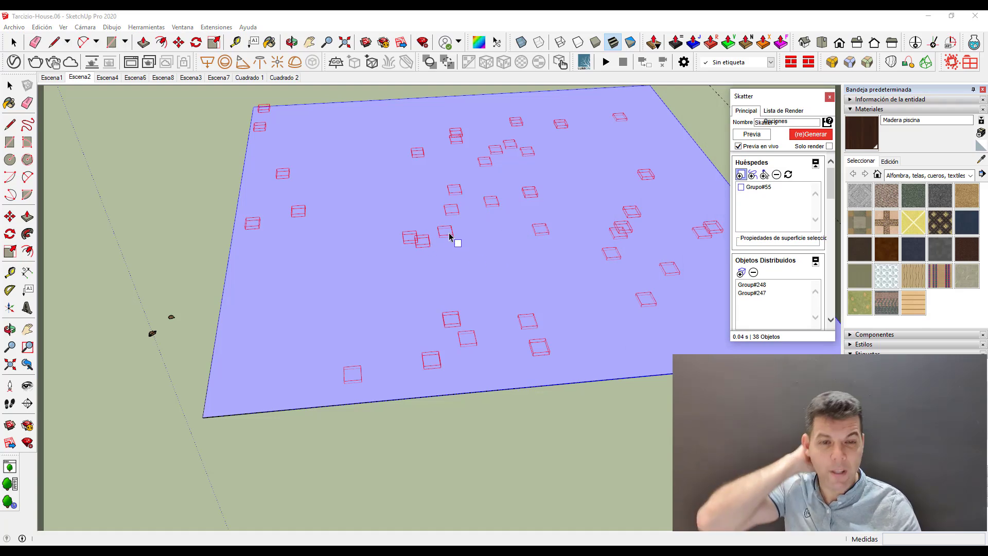
pyautogui.click(165, 343)
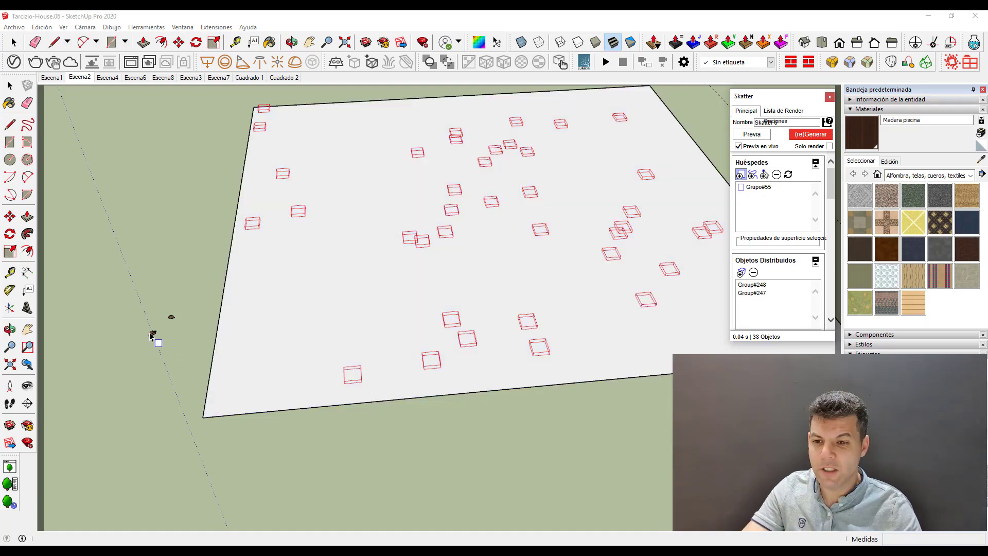
pyautogui.click(354, 219)
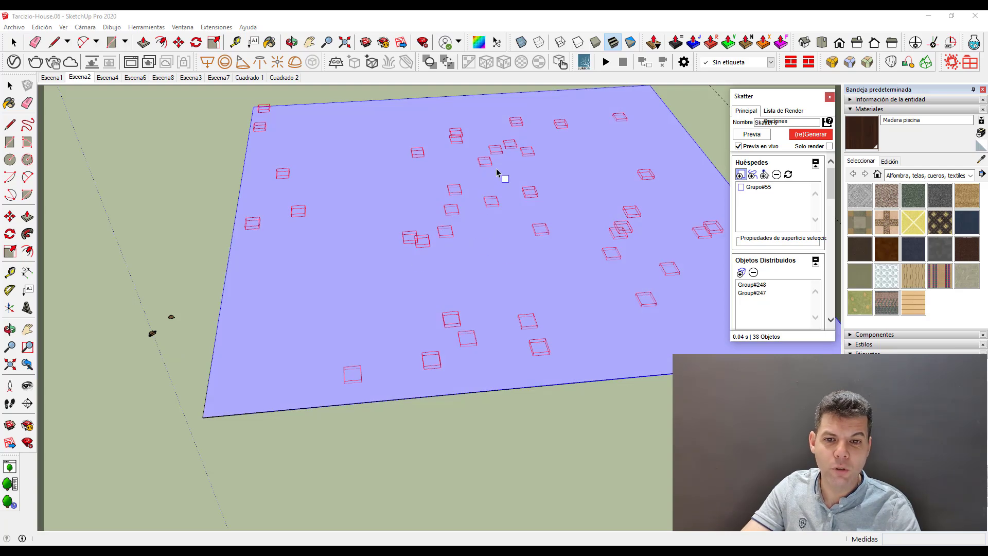
pyautogui.scroll(2, 499, 182)
pyautogui.scroll(2, 504, 183)
# Step: Generate the Skatter scatter, placing 38 dry leaves on the plane
pyautogui.scroll(2, 513, 201)
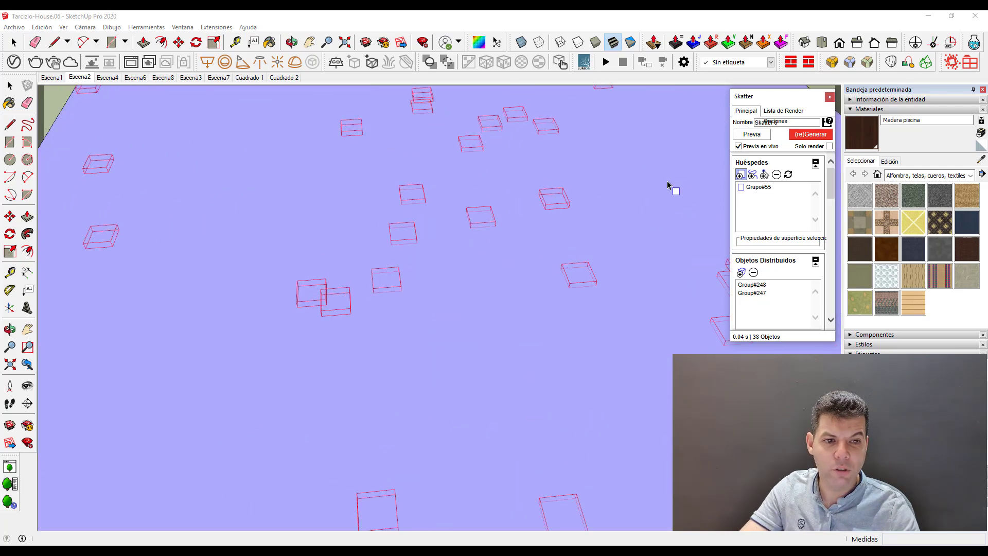
pyautogui.click(810, 134)
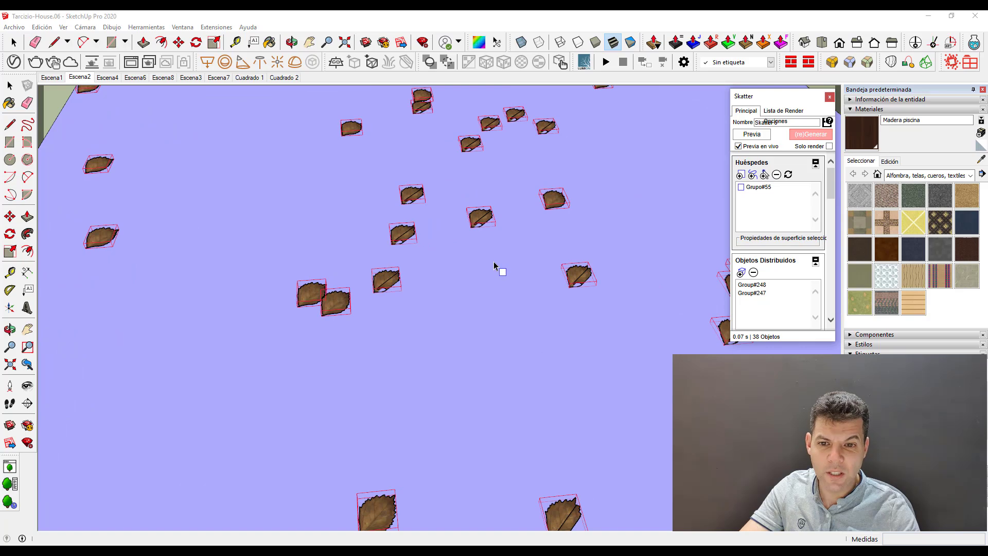
pyautogui.scroll(-3, 500, 270)
pyautogui.scroll(2, 437, 188)
pyautogui.scroll(2, 443, 221)
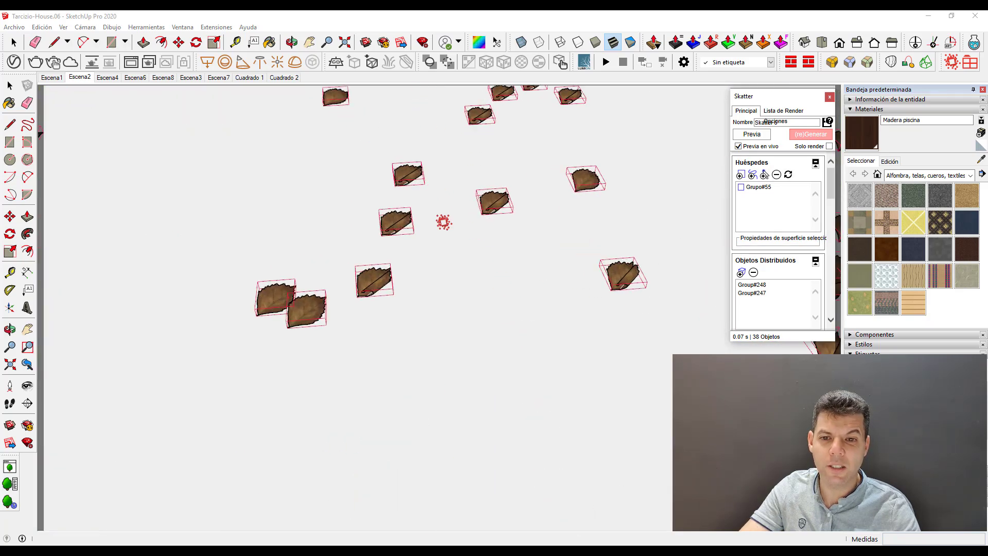
pyautogui.scroll(-5, 441, 236)
pyautogui.scroll(2, 490, 209)
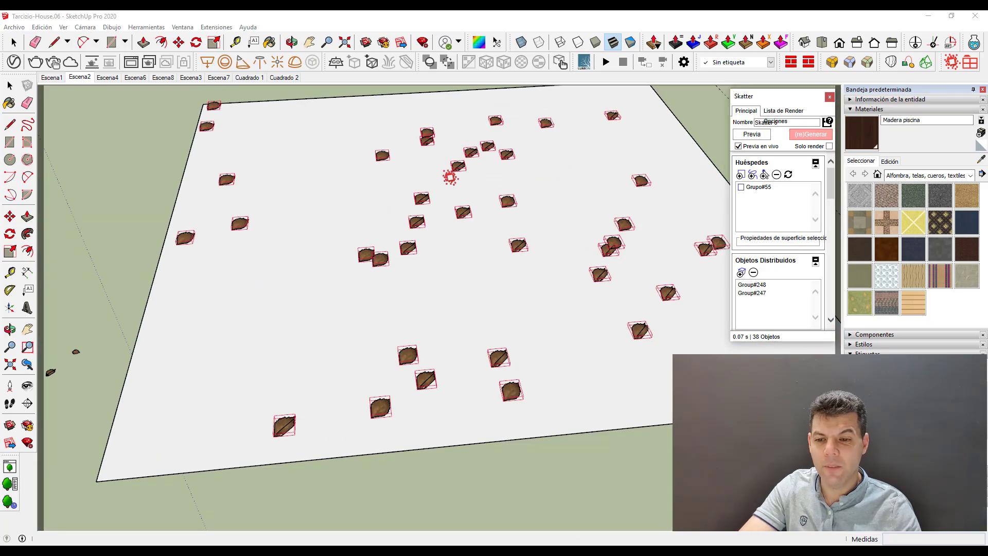
# Step: Move the Skatter window aside and zoom in and out over the 38 generated leaves
pyautogui.moveTo(783, 102); pyautogui.dragTo(760, 85)
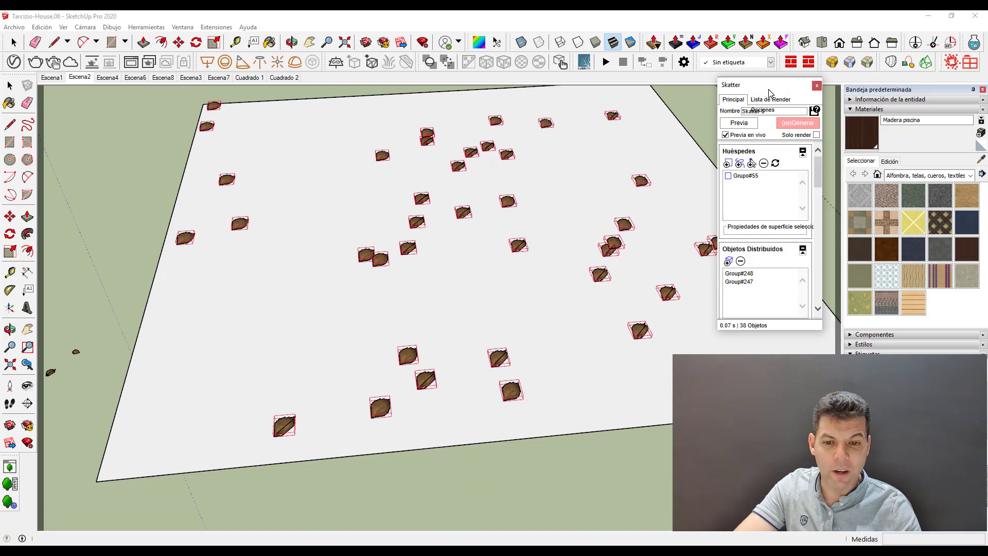
pyautogui.scroll(1, 382, 269)
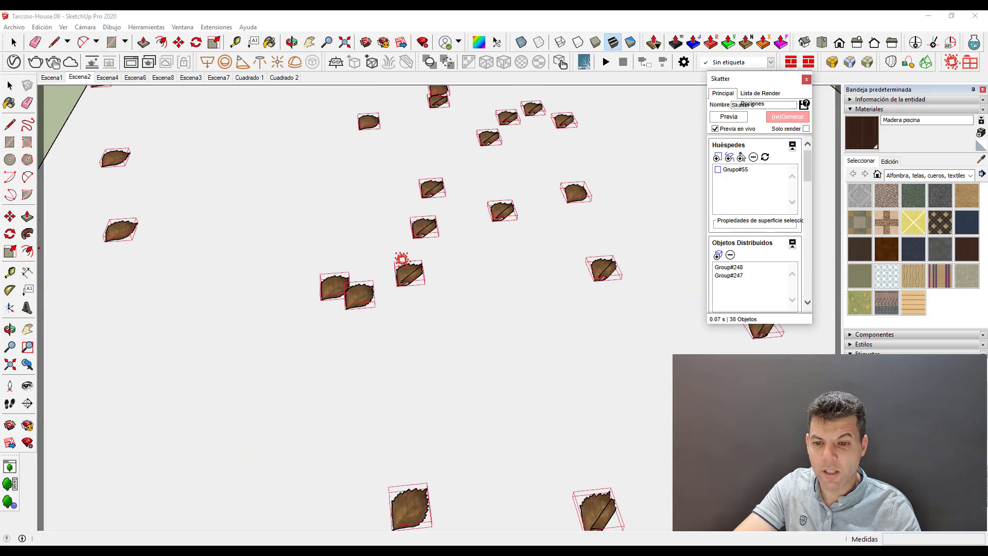
pyautogui.scroll(2, 396, 276)
pyautogui.scroll(2, 419, 284)
pyautogui.scroll(-3, 422, 287)
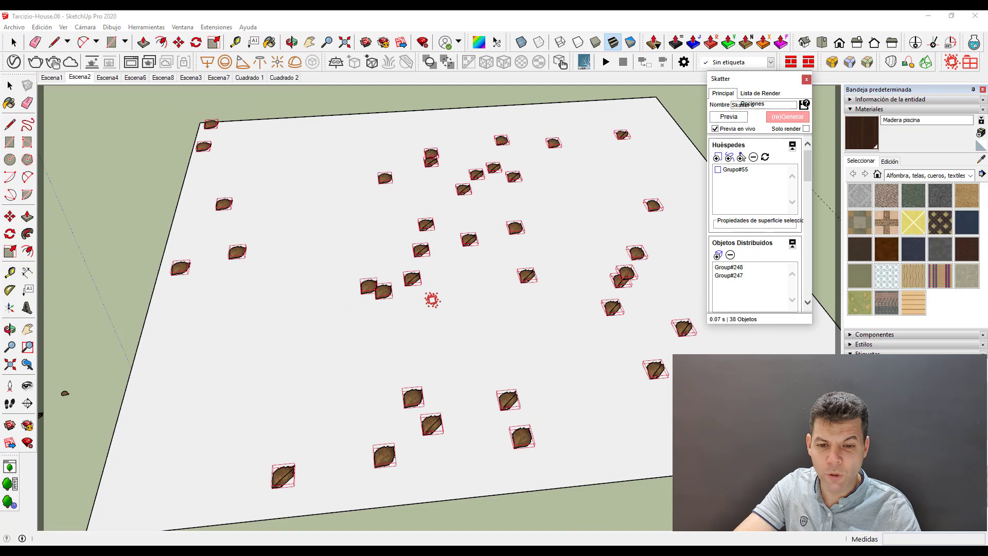
pyautogui.scroll(3, 412, 278)
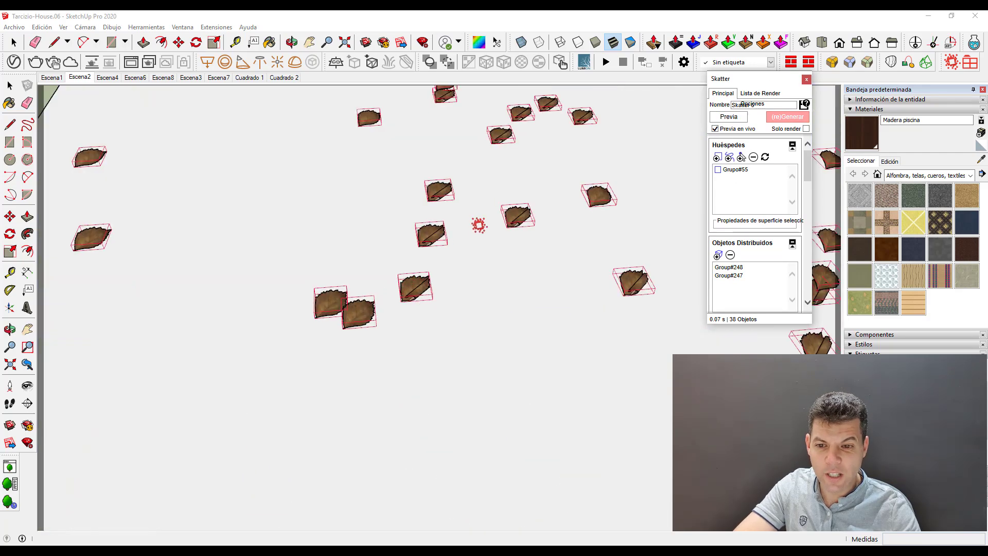
pyautogui.scroll(-2, 450, 247)
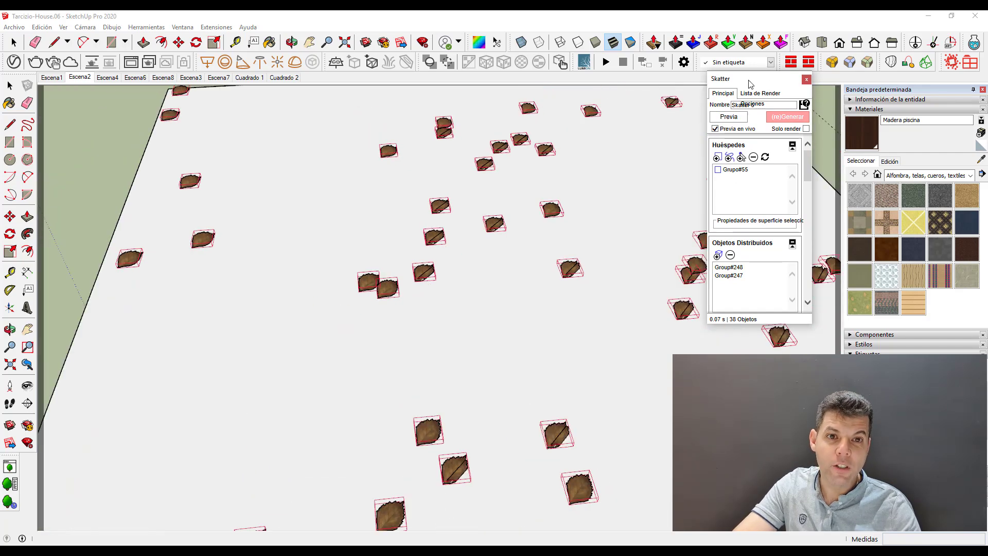
pyautogui.moveTo(750, 84); pyautogui.dragTo(712, 98)
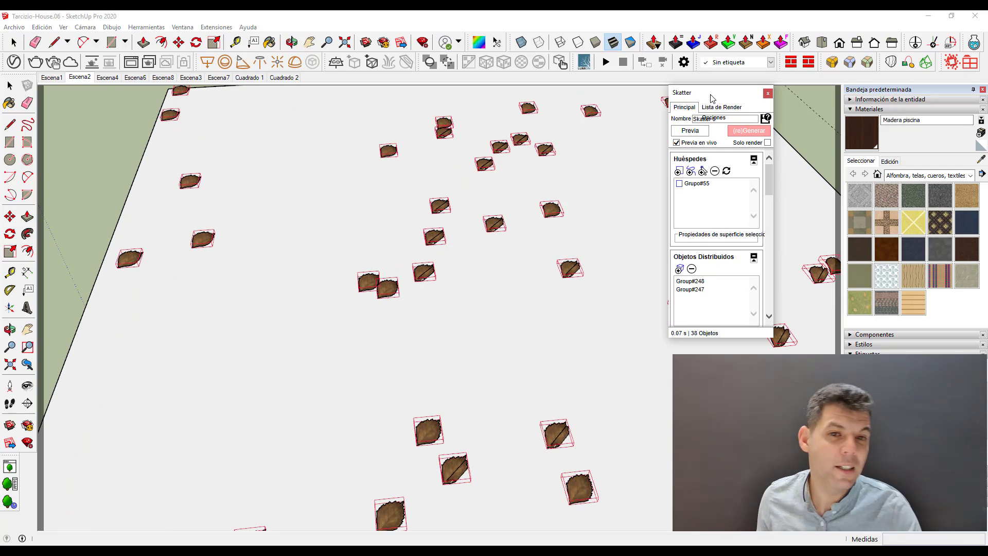
# Step: Apply a density of 2 objects per unit and regenerate so leaves fill all 149 spots
pyautogui.moveTo(769, 178); pyautogui.dragTo(769, 188)
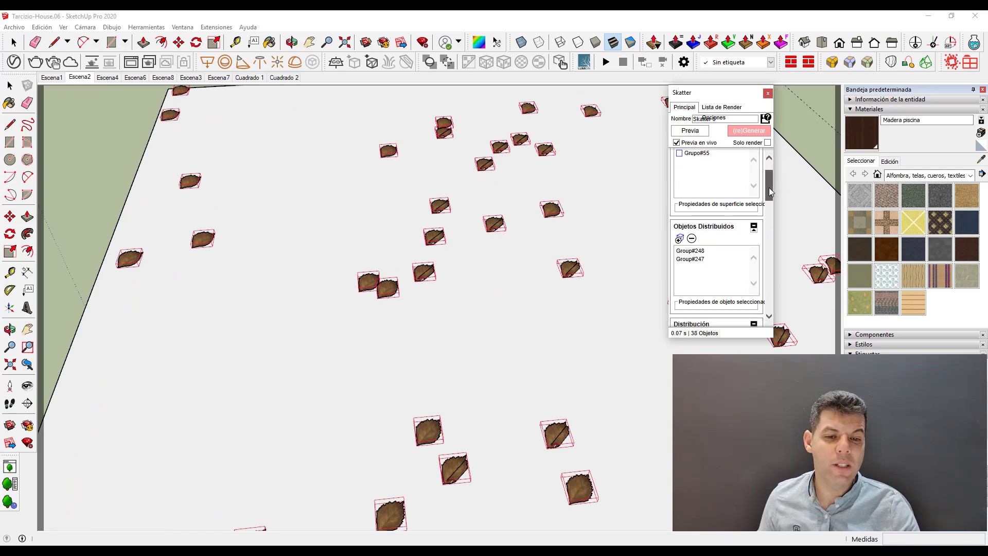
pyautogui.scroll(-1, 769, 187)
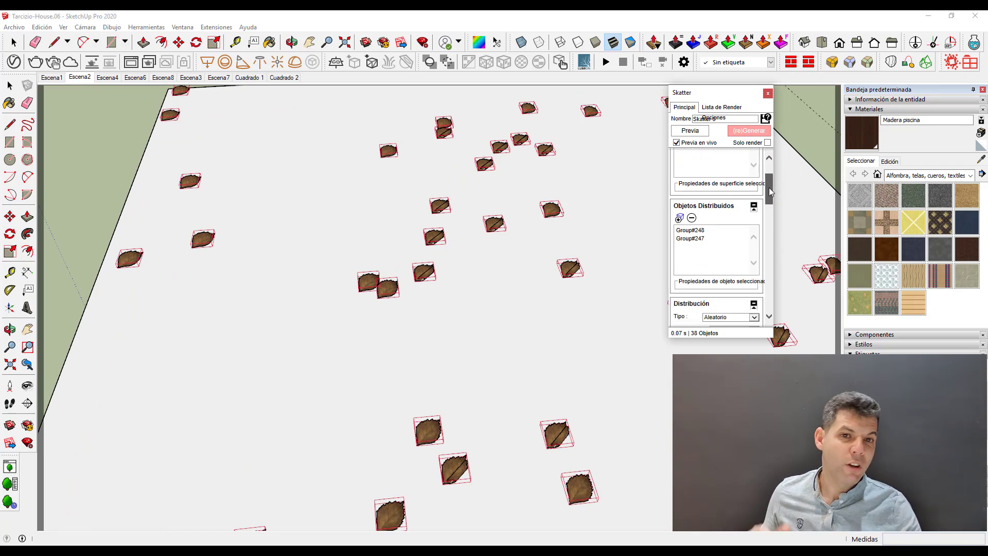
pyautogui.moveTo(770, 187); pyautogui.dragTo(773, 209)
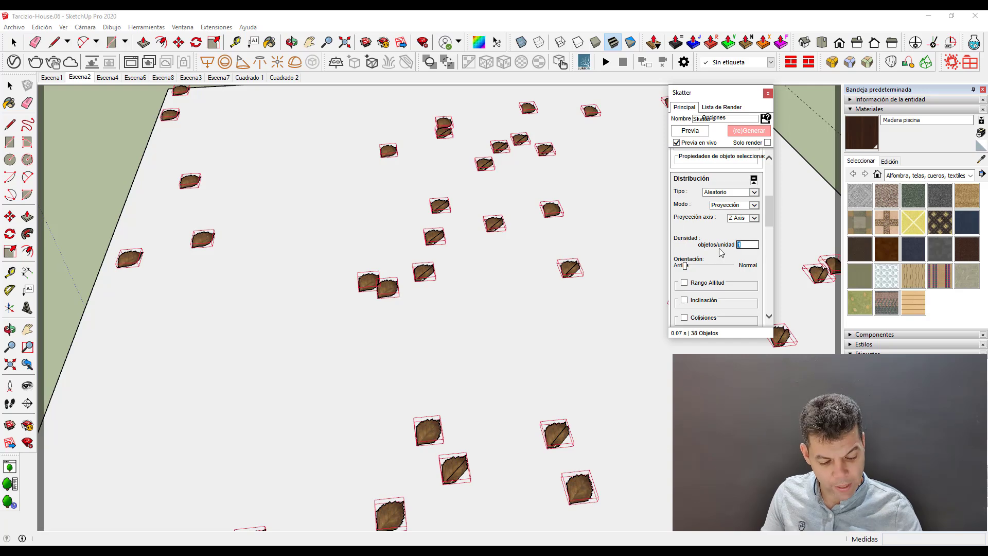
pyautogui.write('2')
pyautogui.press('Return')
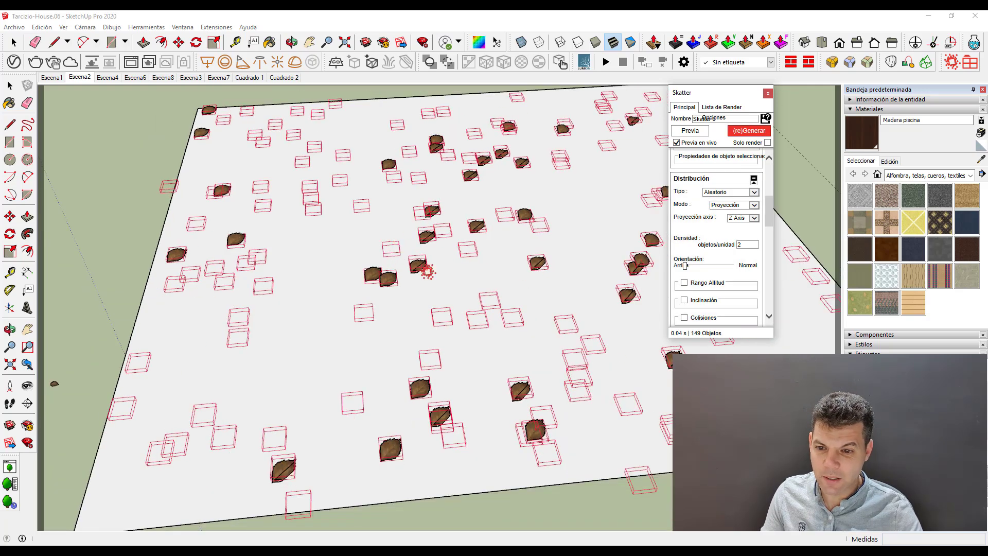
pyautogui.click(751, 132)
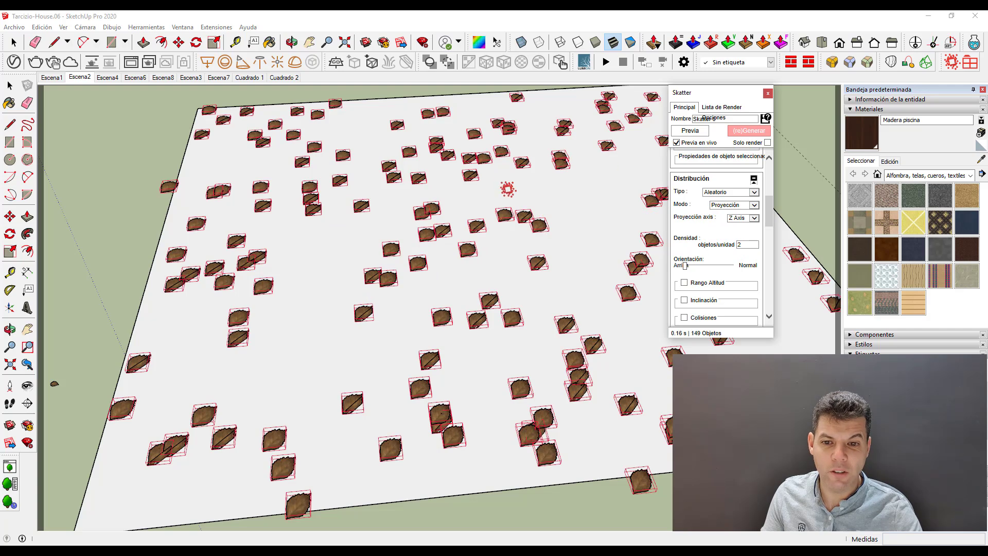
# Step: Lower Densidad objetos/unidad to 1, leaving 38 leaves on the plane
pyautogui.click(744, 243)
pyautogui.press('BackSpace')
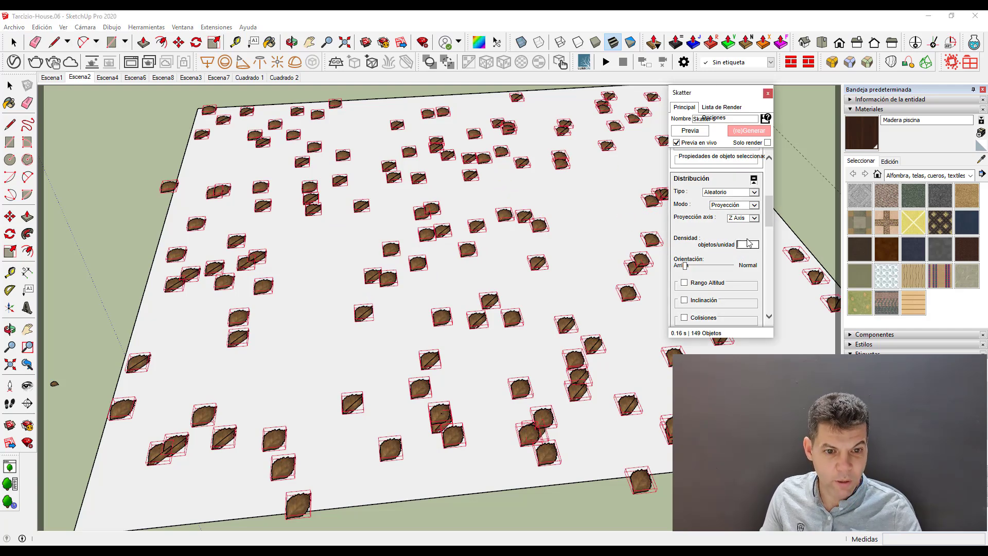
pyautogui.write('4')
pyautogui.press('Return')
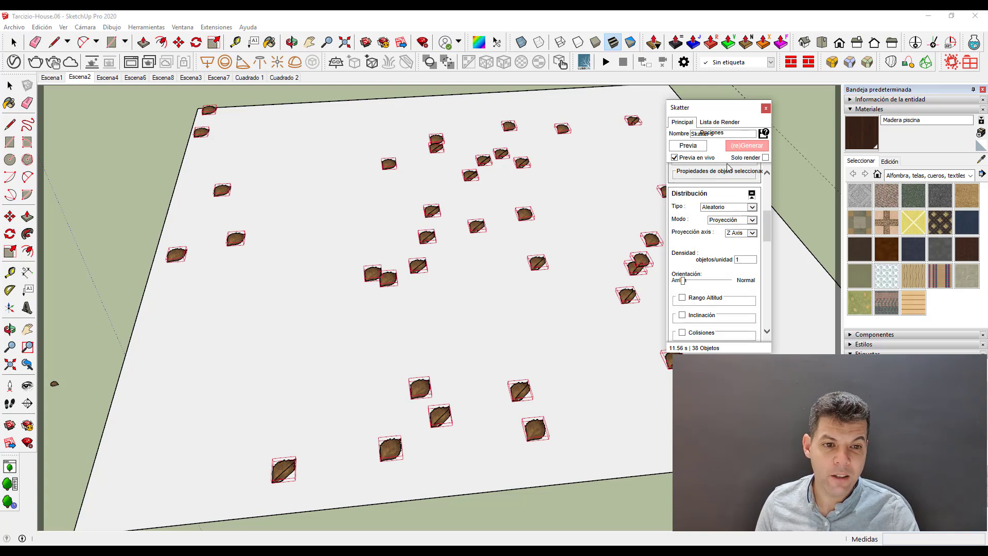
# Step: Turn Solo render on to inspect the leaves as red proxy boxes, then switch it off
pyautogui.click(766, 159)
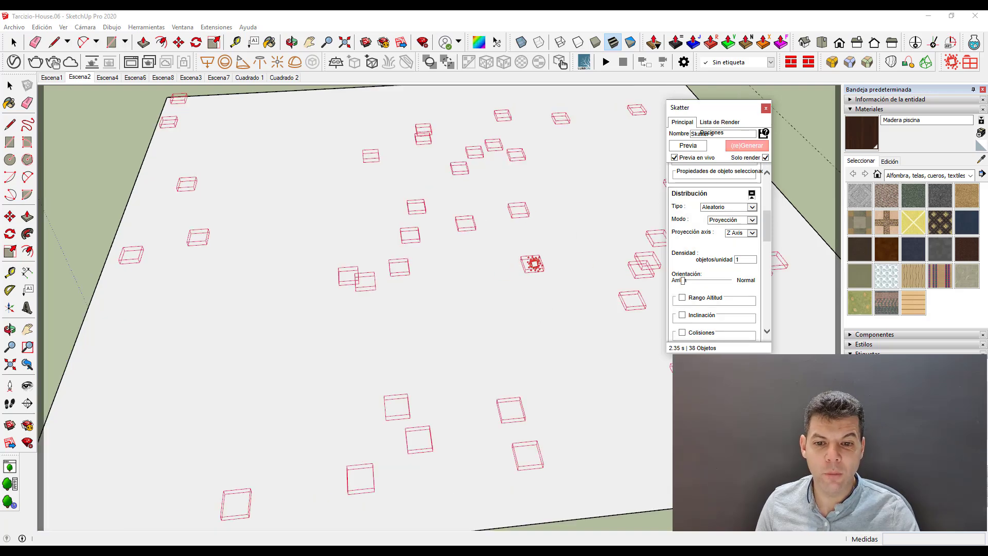
pyautogui.scroll(3, 538, 261)
pyautogui.scroll(-3, 538, 261)
pyautogui.scroll(3, 528, 259)
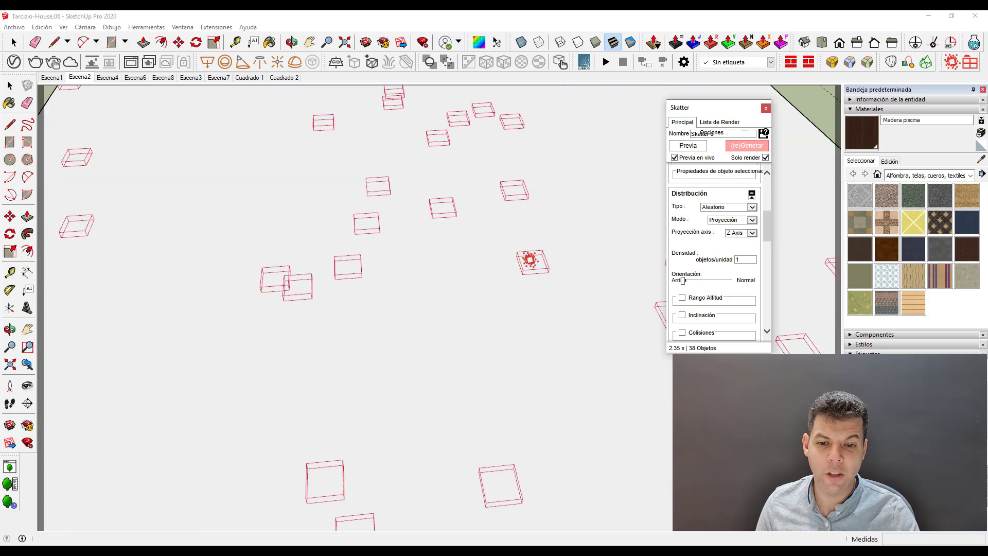
pyautogui.scroll(1, 526, 265)
pyautogui.scroll(-2, 527, 266)
pyautogui.scroll(-2, 530, 267)
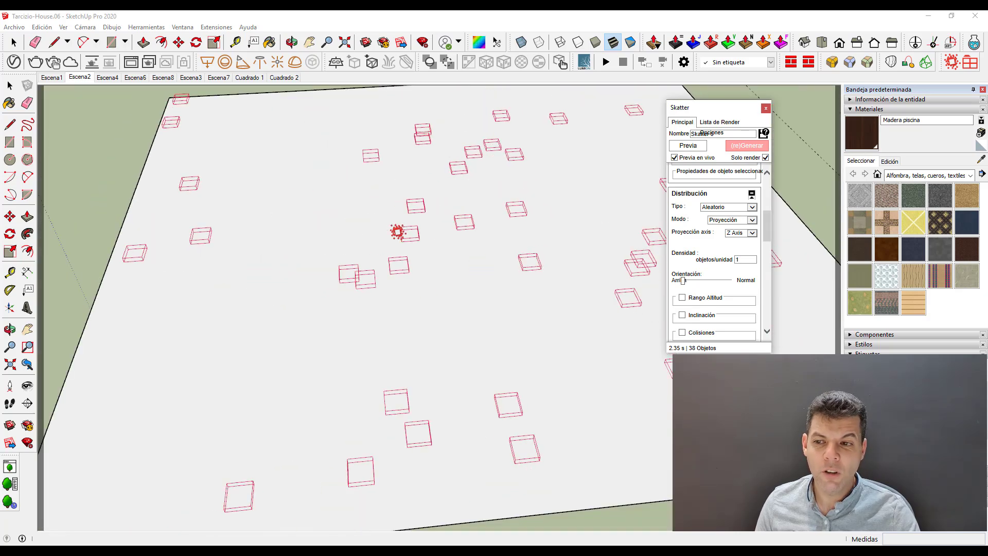
pyautogui.scroll(1, 539, 254)
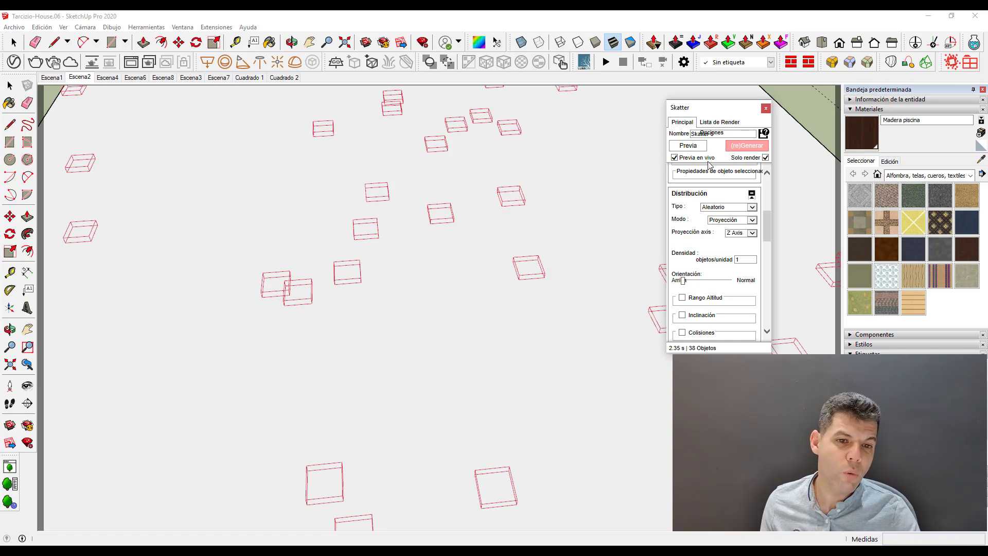
pyautogui.click(765, 158)
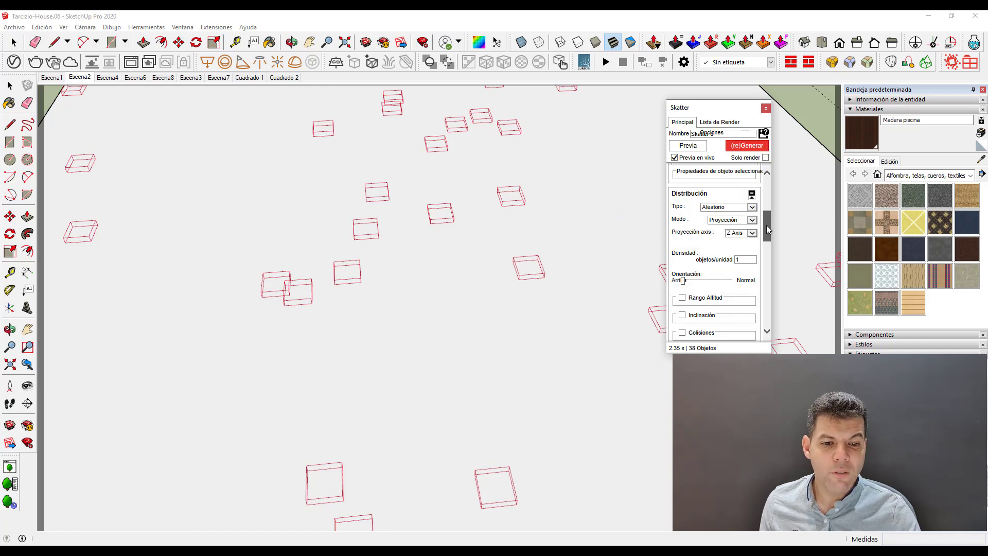
# Step: Enable Rotación (°) with -5 to 5° on X and Y and 0–359° on Z
pyautogui.moveTo(767, 225); pyautogui.dragTo(768, 287)
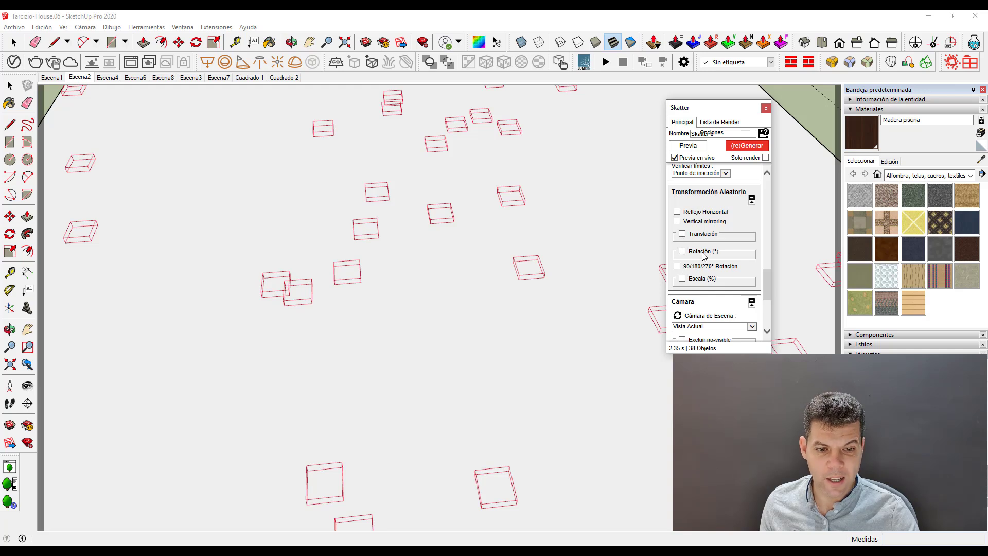
pyautogui.click(682, 252)
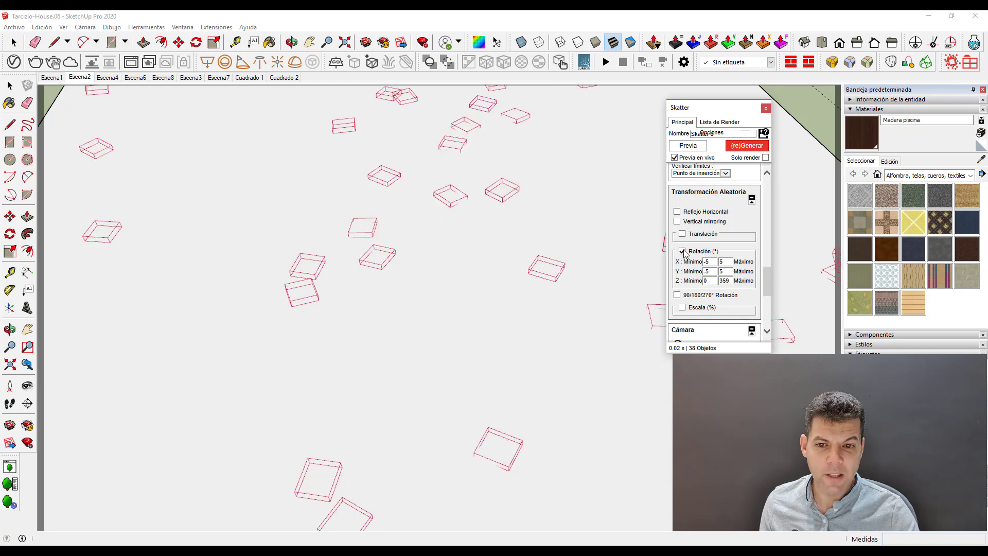
pyautogui.click(682, 252)
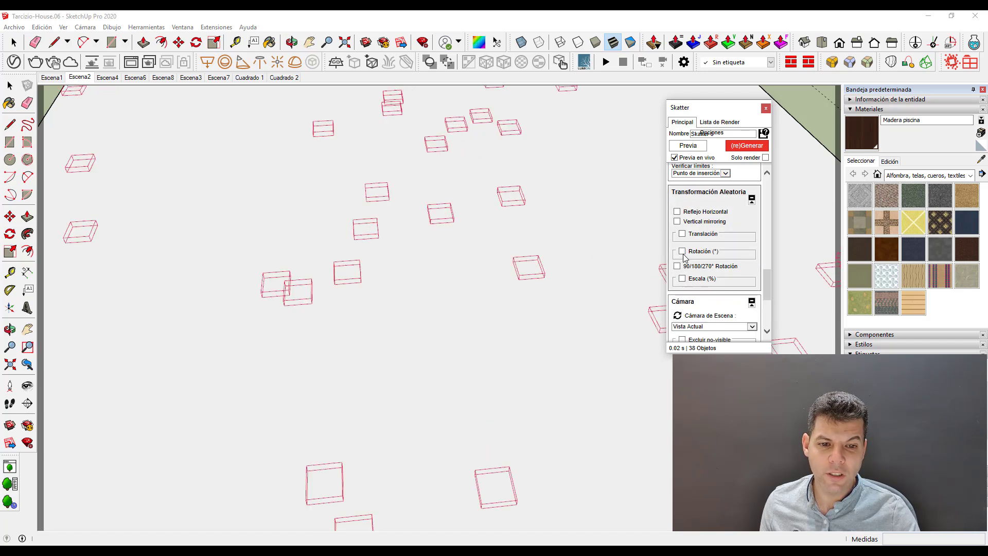
pyautogui.click(683, 252)
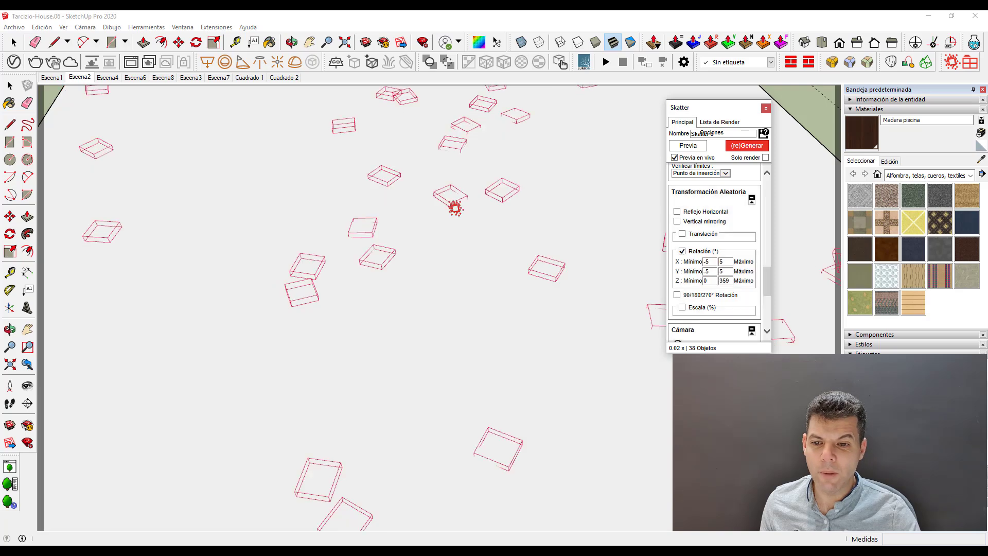
pyautogui.scroll(-2, 453, 206)
pyautogui.scroll(-2, 482, 250)
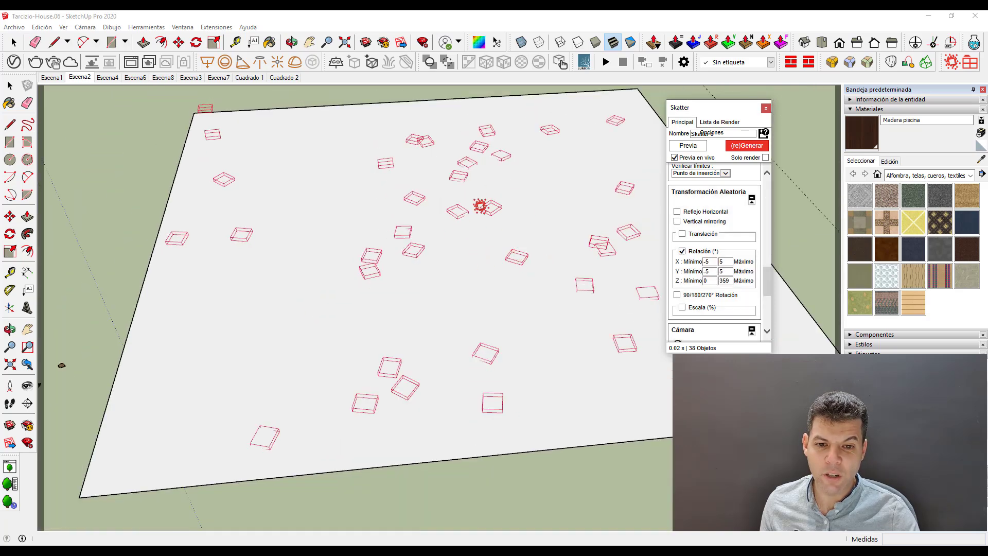
pyautogui.scroll(1, 651, 242)
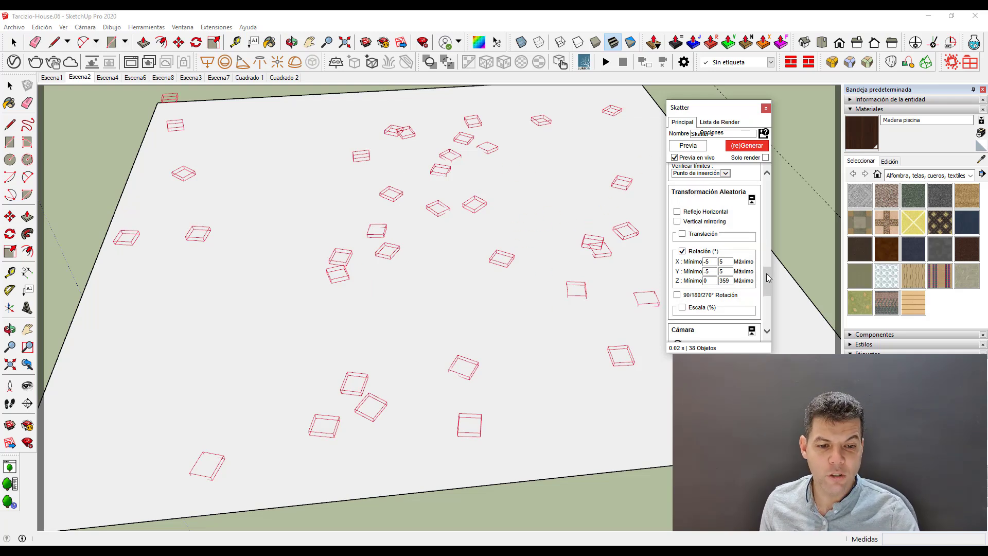
pyautogui.scroll(-2, 723, 260)
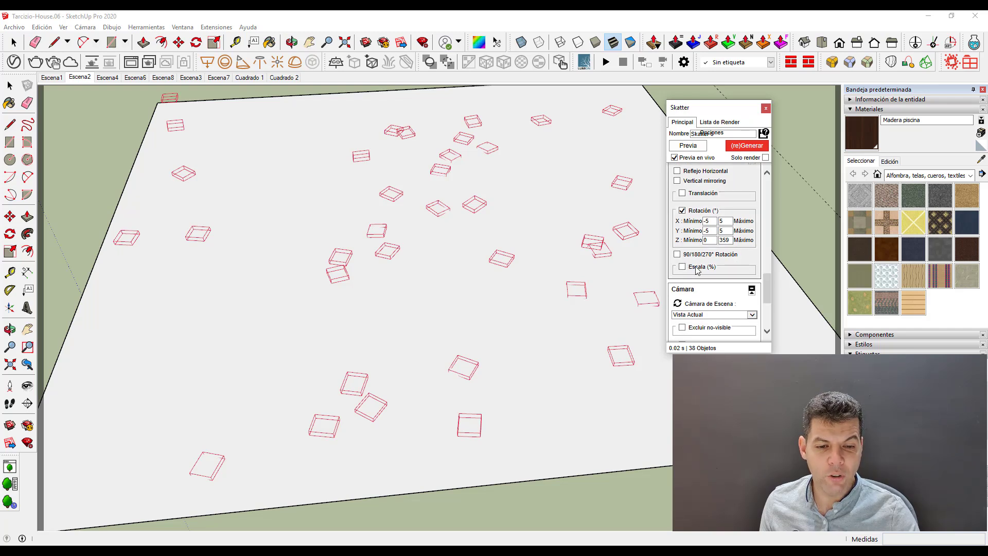
# Step: Enable Escala (%) at 40–80% with XYZ locked and regenerate the leaves
pyautogui.click(683, 267)
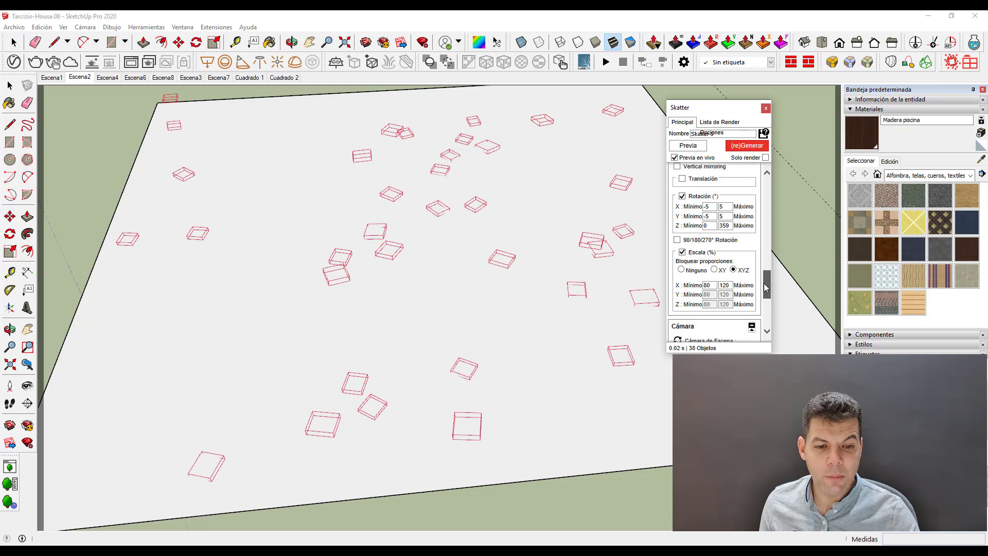
pyautogui.scroll(-2, 721, 288)
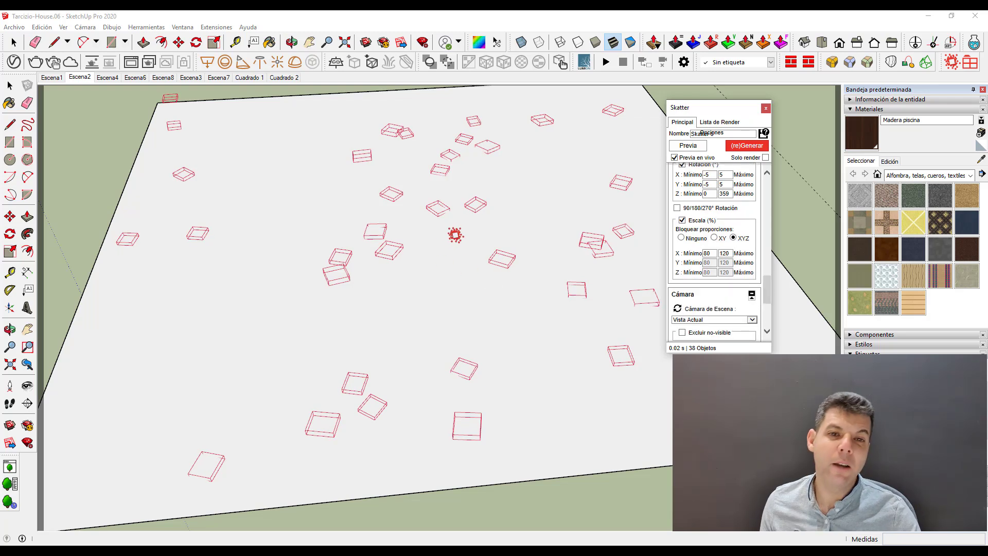
pyautogui.scroll(2, 712, 252)
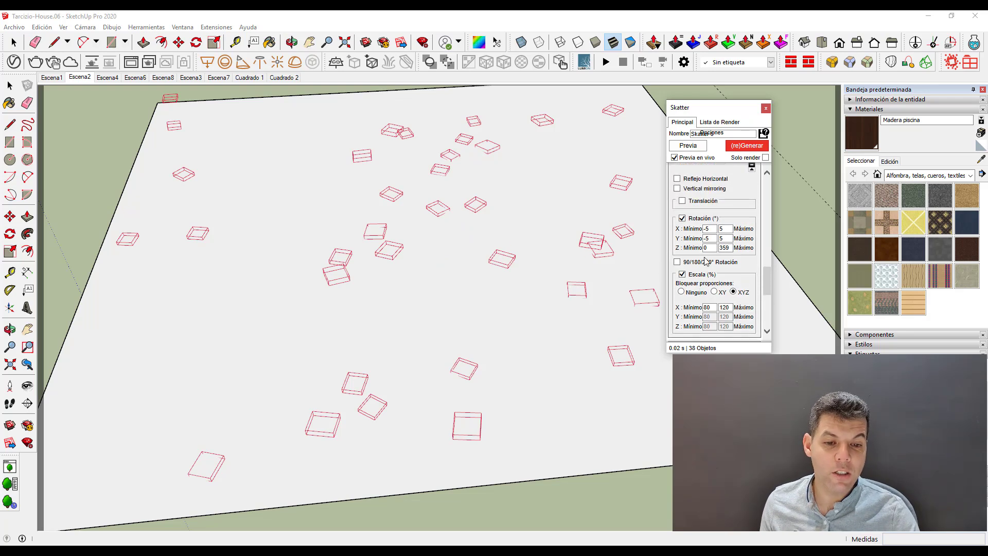
pyautogui.scroll(-1, 713, 253)
pyautogui.scroll(-1, 713, 253)
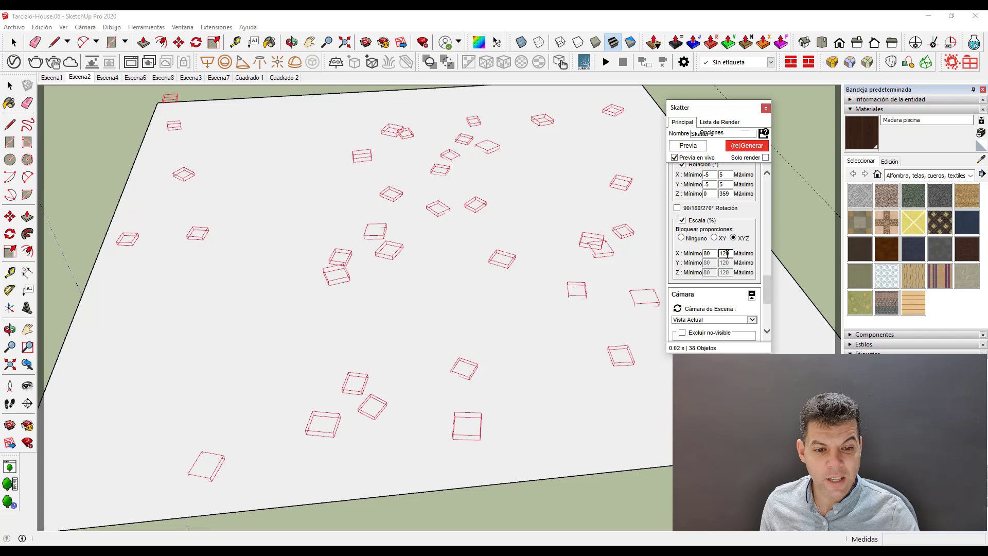
pyautogui.doubleClick(727, 253)
pyautogui.write('80')
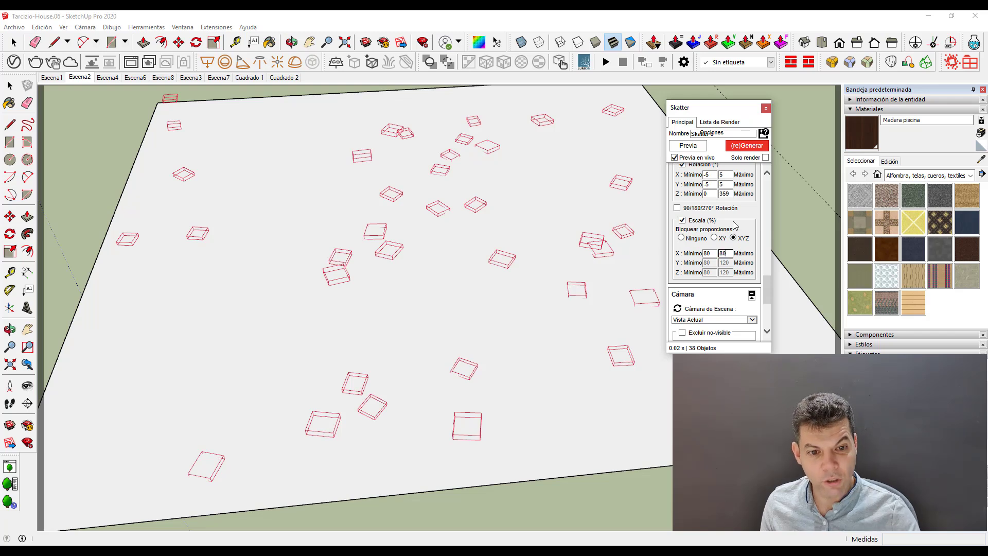
pyautogui.doubleClick(706, 253)
pyautogui.write('40')
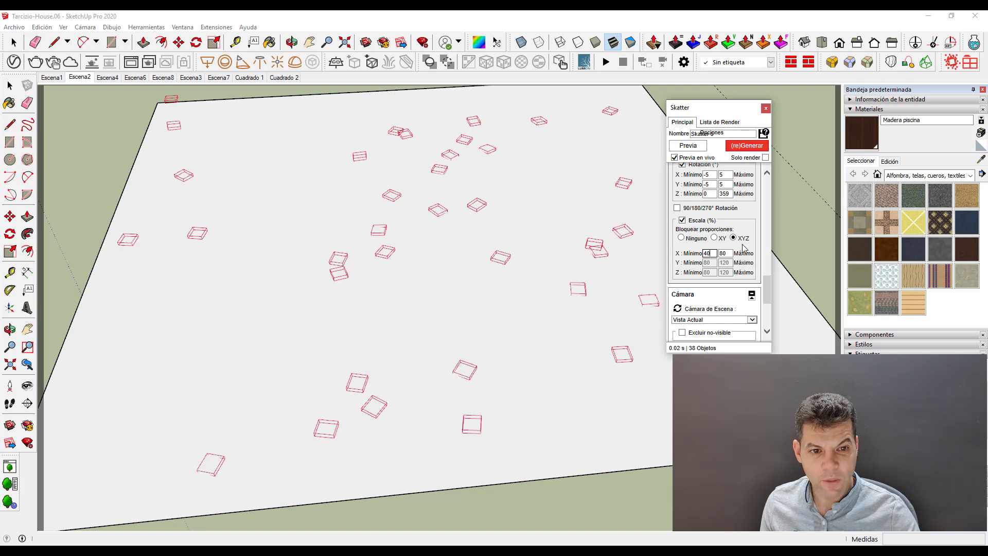
pyautogui.click(747, 145)
# Step: Inspect the smaller leaves and leave scatter editing so the preview boxes disappear
pyautogui.scroll(3, 395, 189)
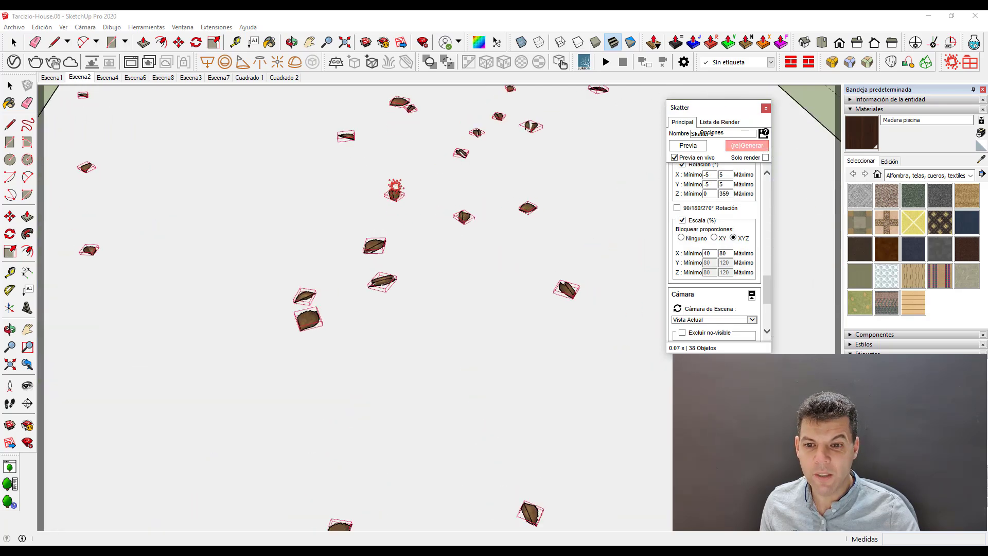
pyautogui.scroll(3, 394, 189)
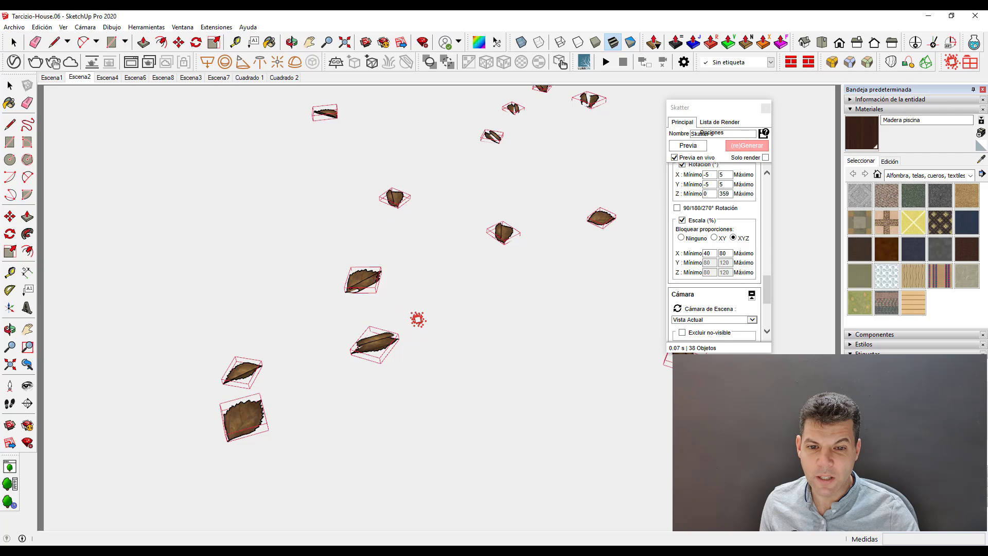
pyautogui.scroll(-2, 440, 311)
pyautogui.scroll(-3, 438, 318)
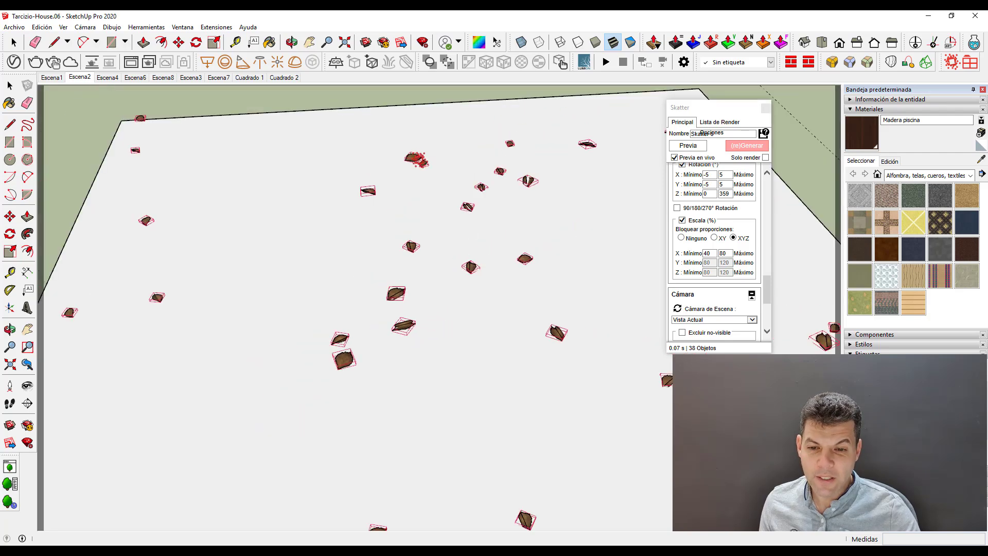
pyautogui.scroll(2, 380, 313)
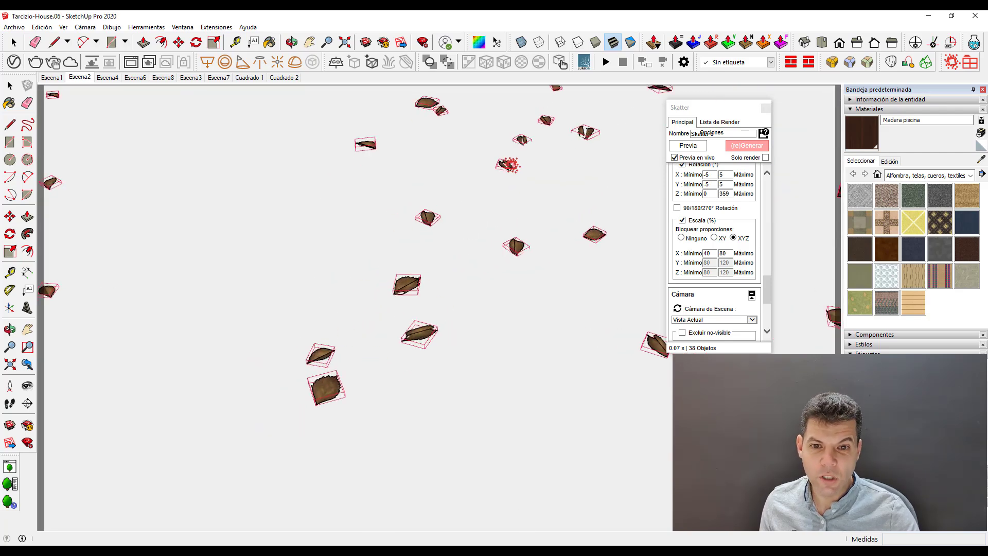
pyautogui.scroll(-2, 515, 206)
pyautogui.scroll(-2, 528, 242)
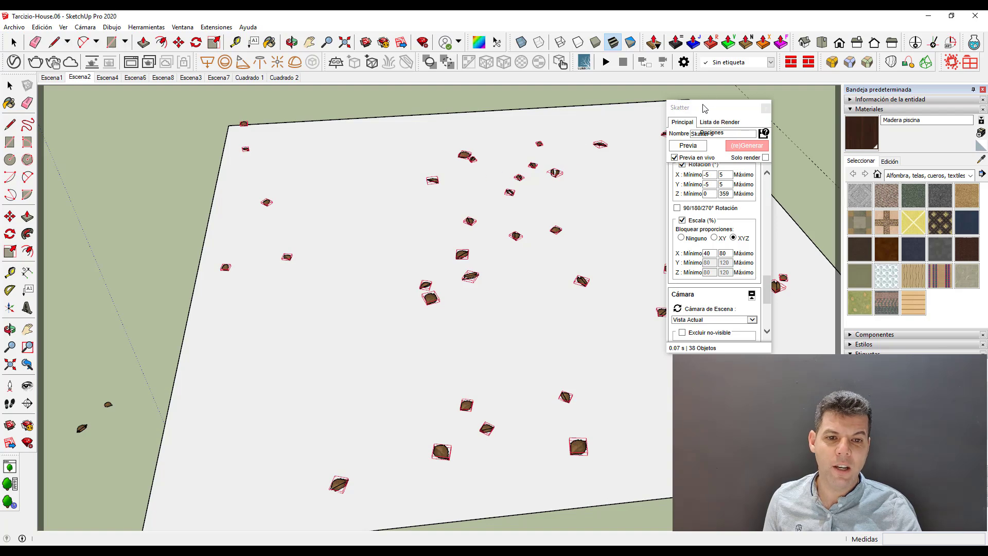
pyautogui.moveTo(704, 108); pyautogui.dragTo(668, 114)
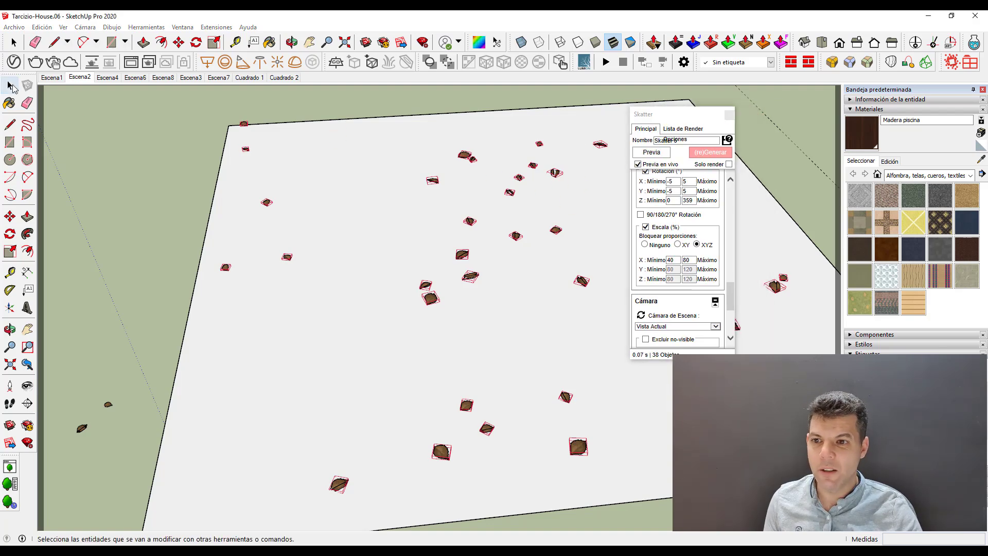
pyautogui.click(11, 87)
pyautogui.scroll(-2, 359, 264)
pyautogui.scroll(-1, 359, 265)
pyautogui.scroll(2, 397, 278)
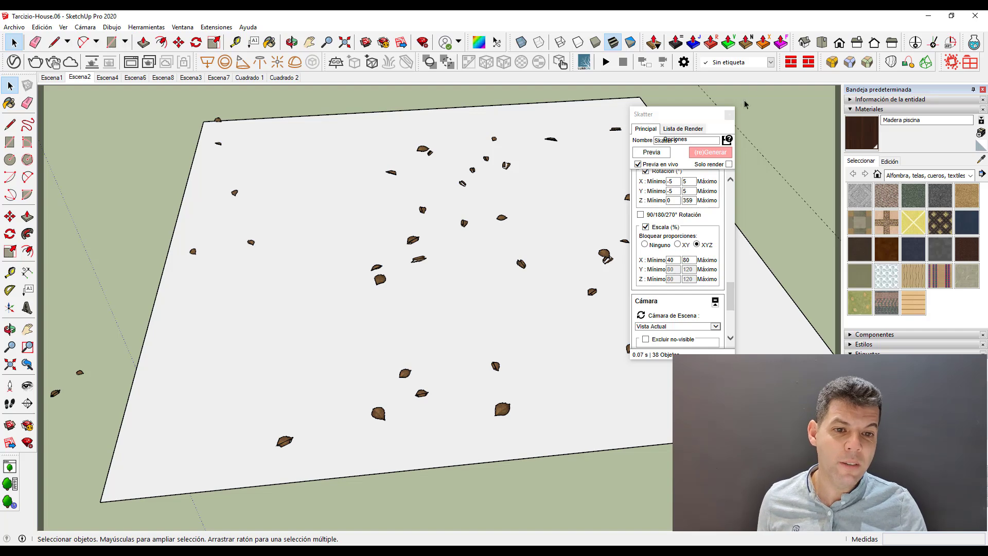
# Step: Close the Skatter settings and pan across the leaf-covered test plane
pyautogui.click(728, 116)
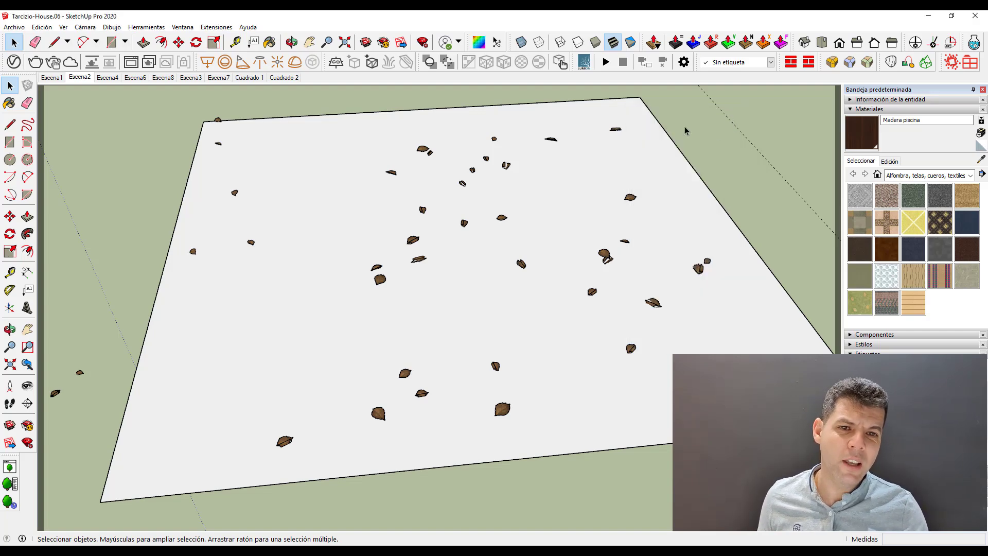
pyautogui.scroll(-2, 694, 141)
pyautogui.scroll(-1, 696, 146)
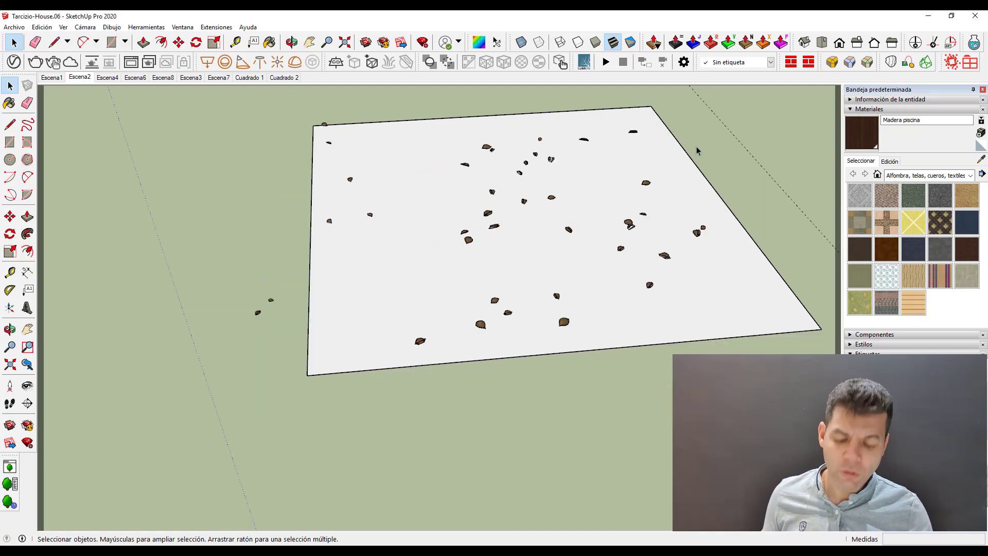
pyautogui.press('h')
pyautogui.moveTo(633, 264); pyautogui.dragTo(564, 284)
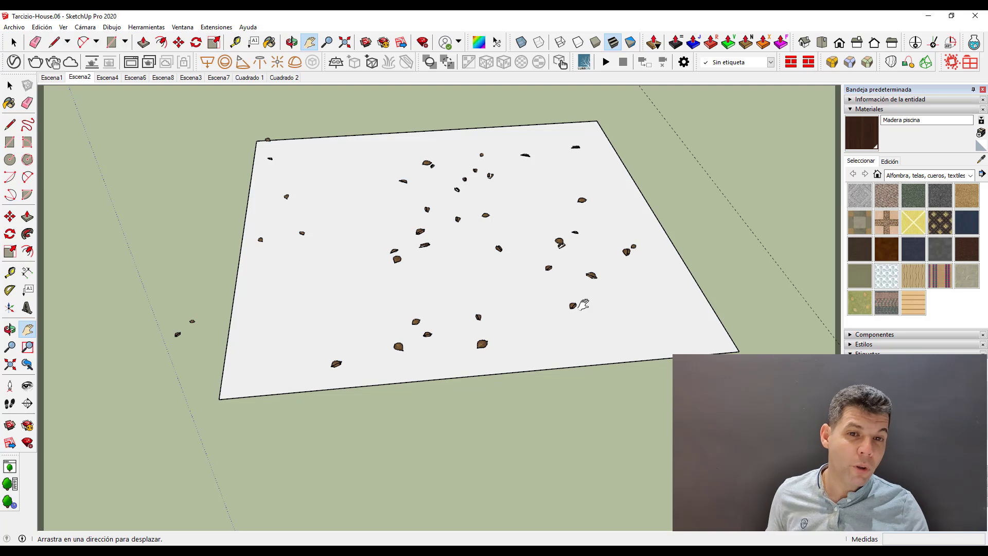
# Step: Window-select the white test surface with its leaves and delete them
pyautogui.press('space')
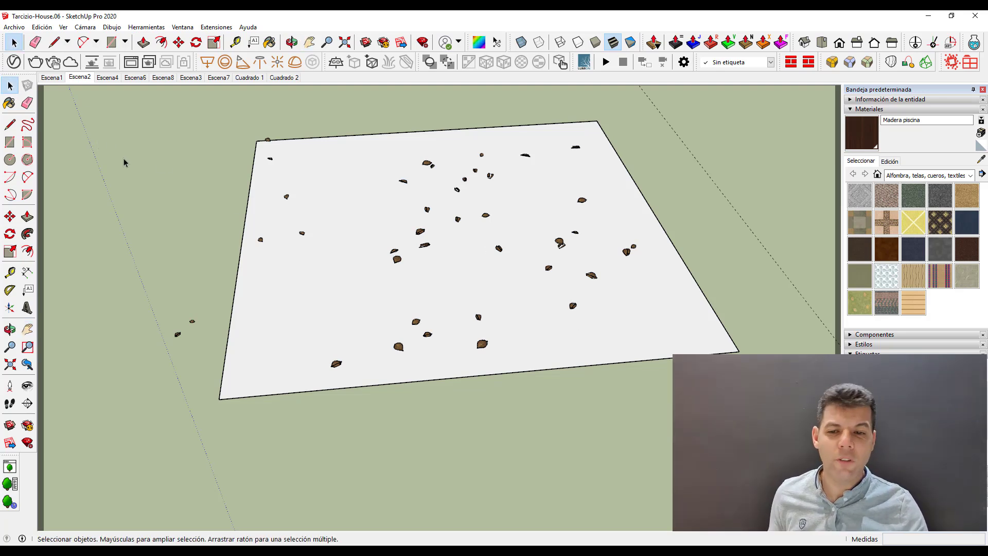
pyautogui.scroll(-3, 412, 267)
pyautogui.scroll(-2, 292, 215)
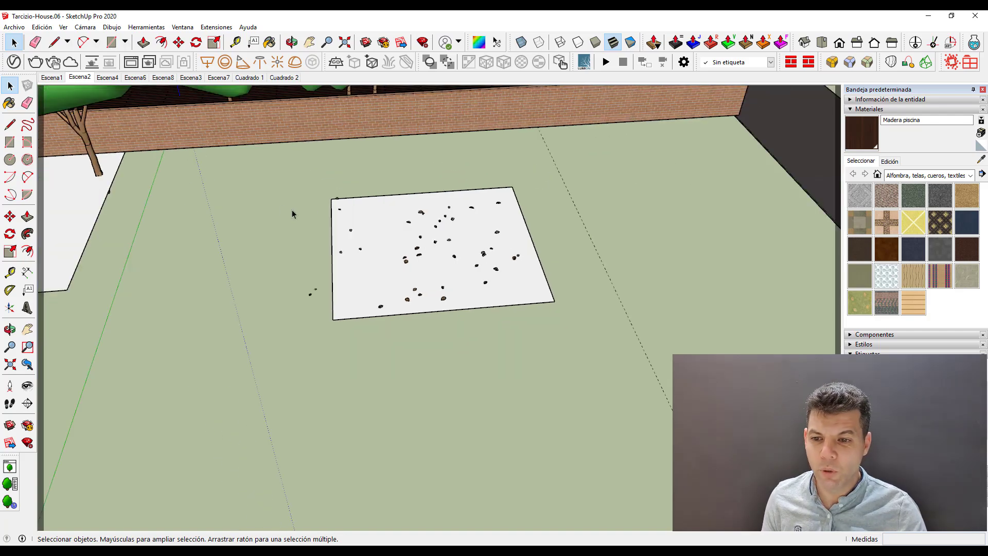
pyautogui.moveTo(234, 179); pyautogui.dragTo(585, 373)
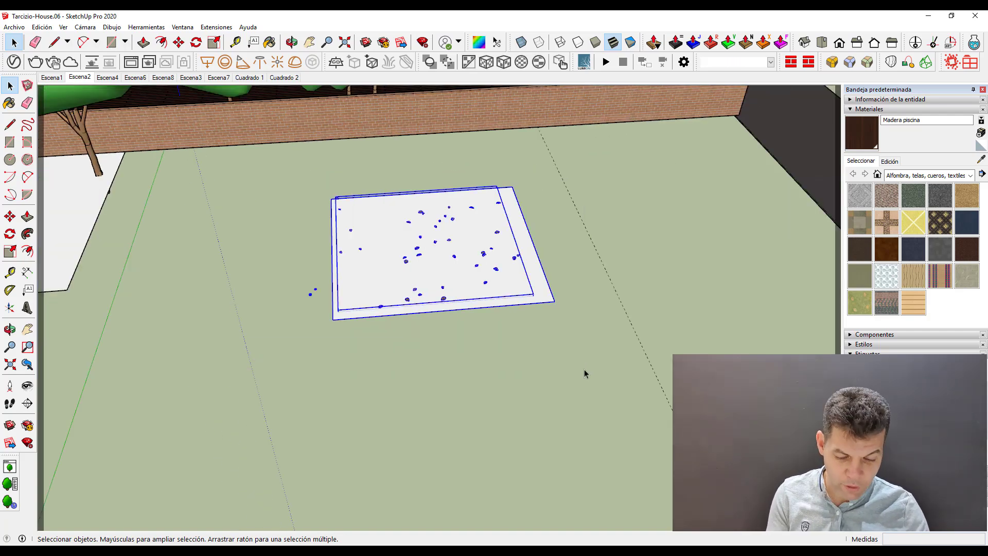
pyautogui.press('Delete')
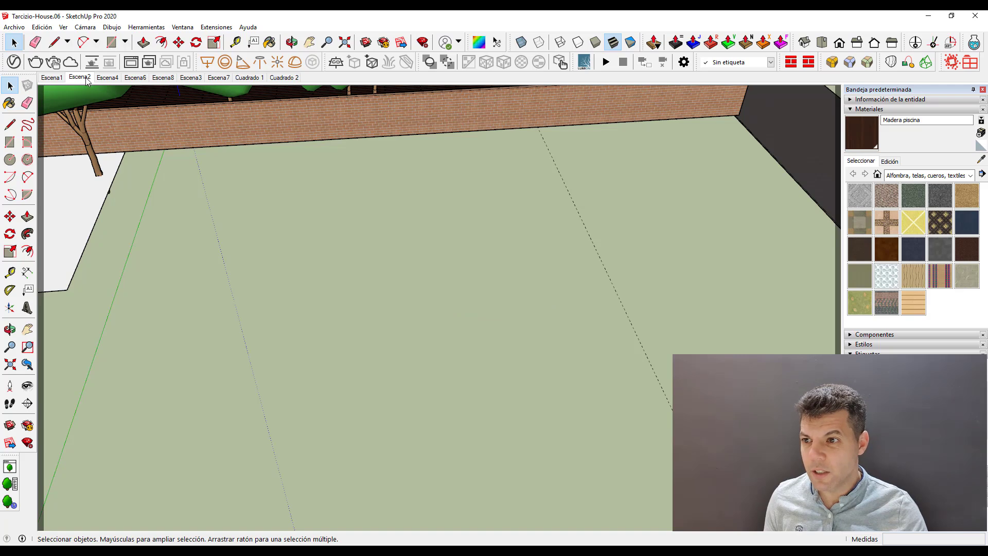
# Step: Switch to the Escena2 scene, review the Skatter options, then close the dialog
pyautogui.click(80, 78)
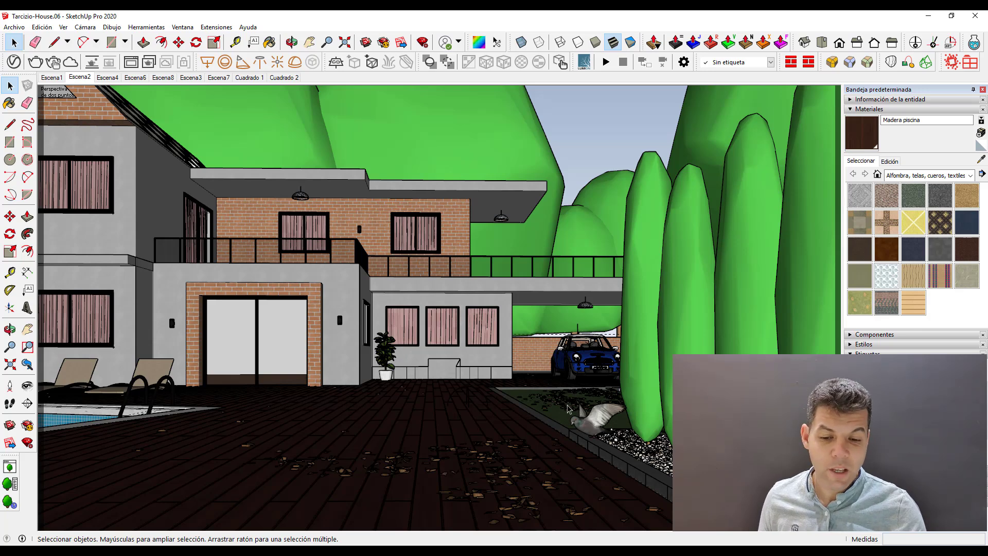
pyautogui.click(952, 62)
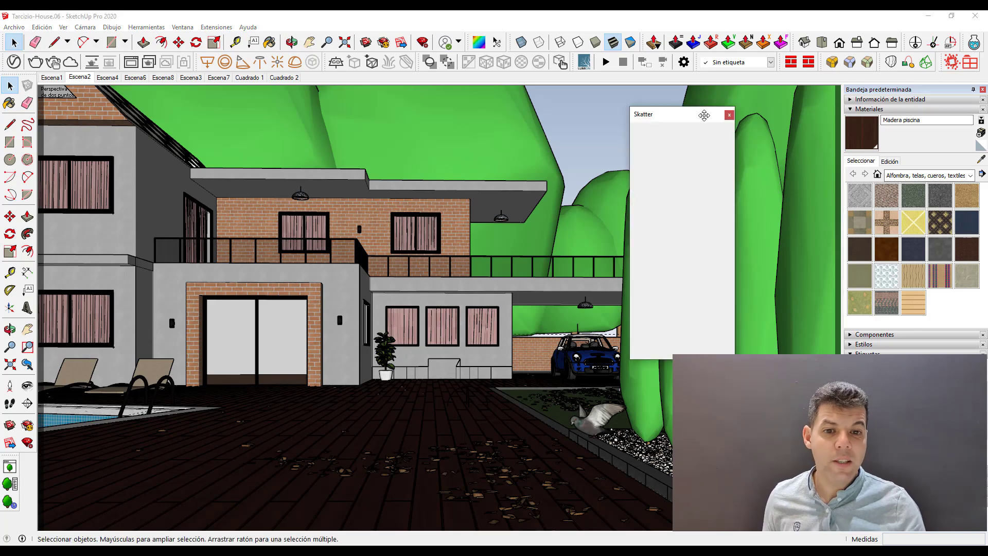
pyautogui.moveTo(672, 118); pyautogui.dragTo(323, 143)
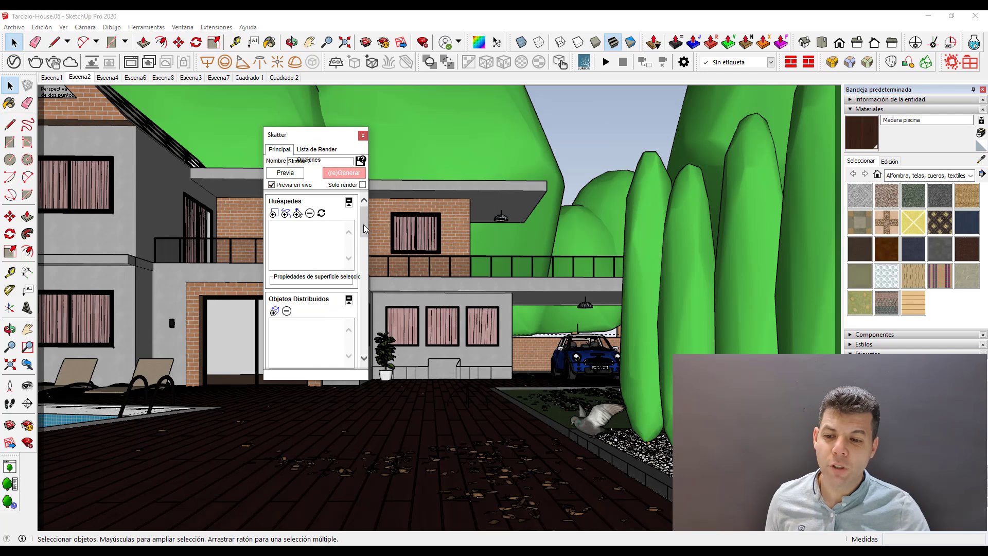
pyautogui.moveTo(364, 229)
pyautogui.mouseDown()
pyautogui.moveTo(367, 338)
pyautogui.moveTo(368, 275)
pyautogui.mouseUp()
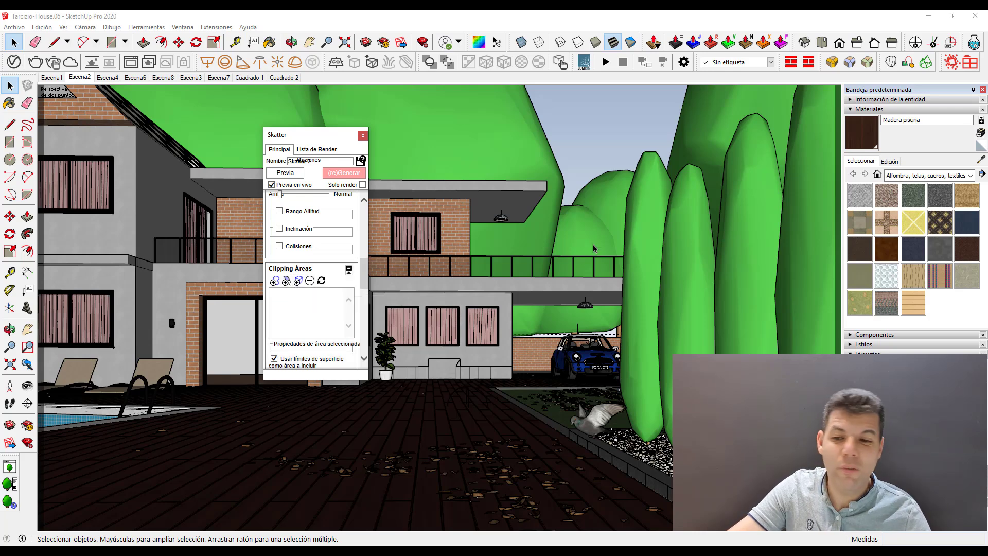
pyautogui.moveTo(363, 264); pyautogui.dragTo(369, 214)
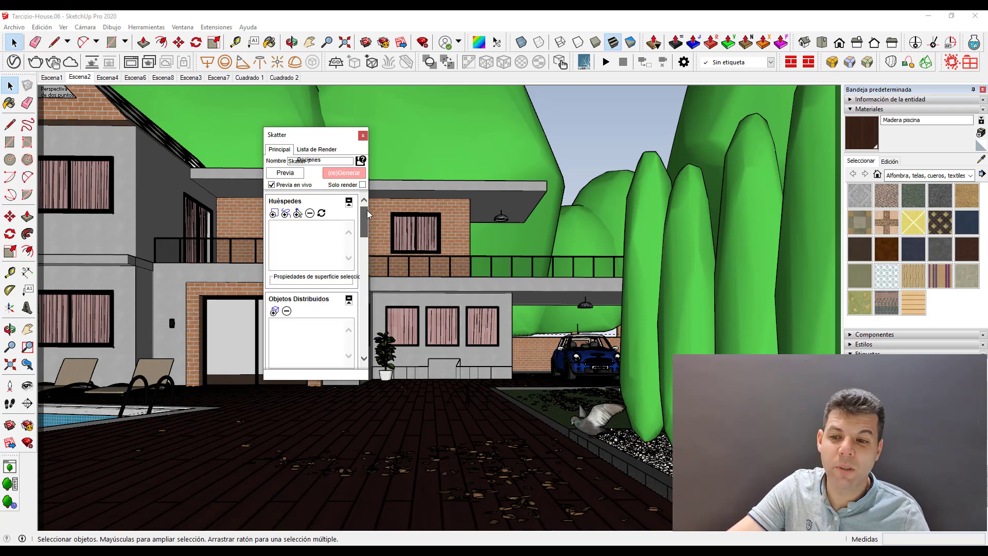
pyautogui.click(362, 137)
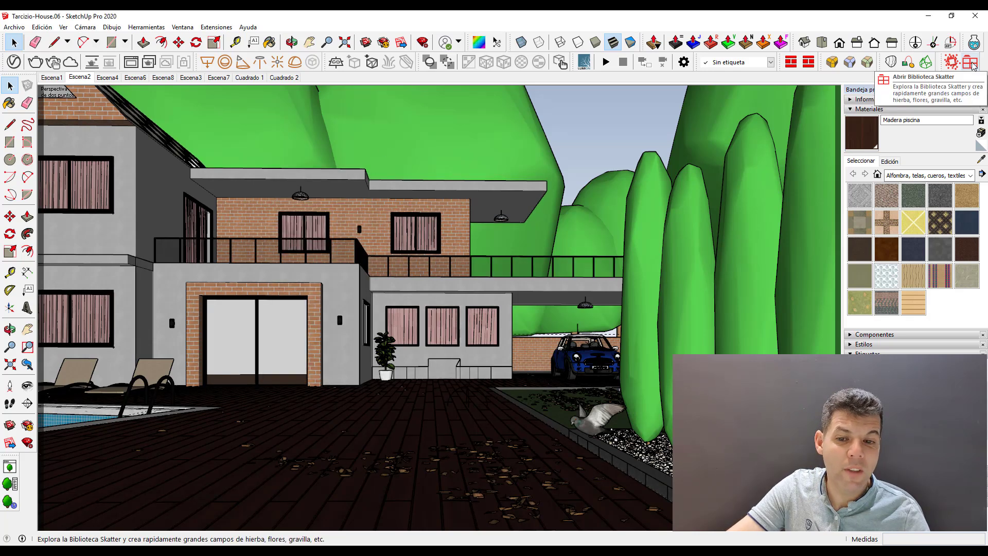
pyautogui.click(972, 66)
pyautogui.moveTo(728, 89); pyautogui.dragTo(592, 92)
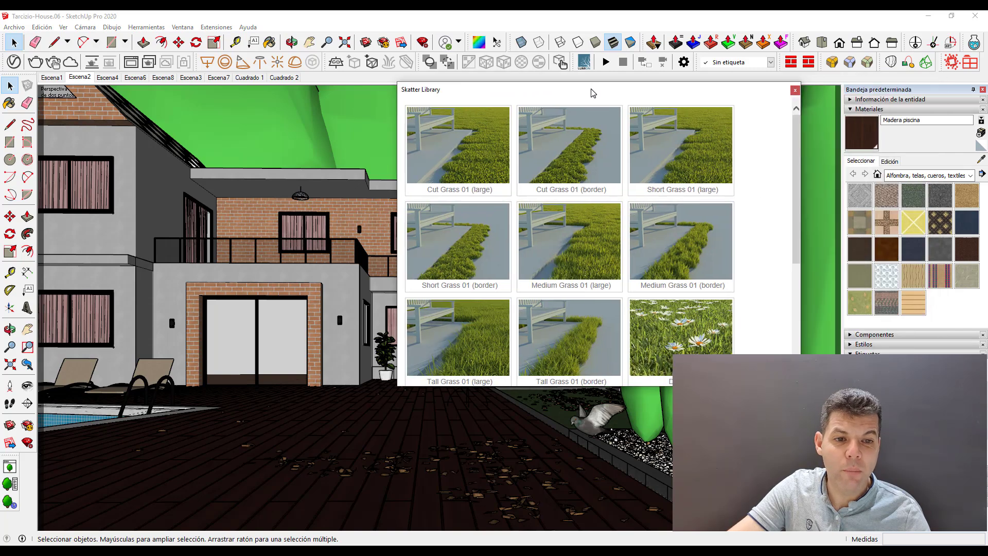
pyautogui.moveTo(797, 146)
pyautogui.mouseDown()
pyautogui.moveTo(801, 266)
pyautogui.moveTo(804, 143)
pyautogui.mouseUp()
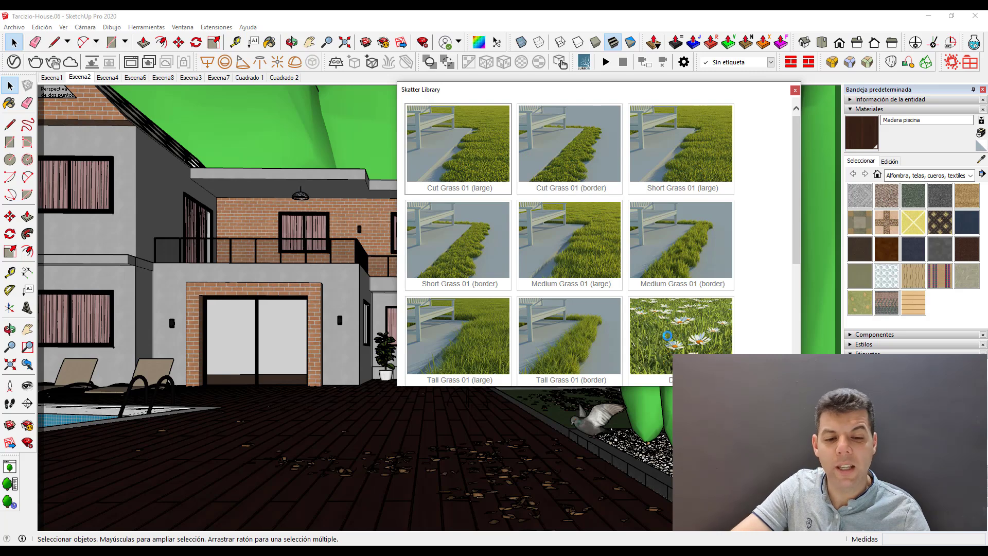
pyautogui.scroll(-1, 675, 341)
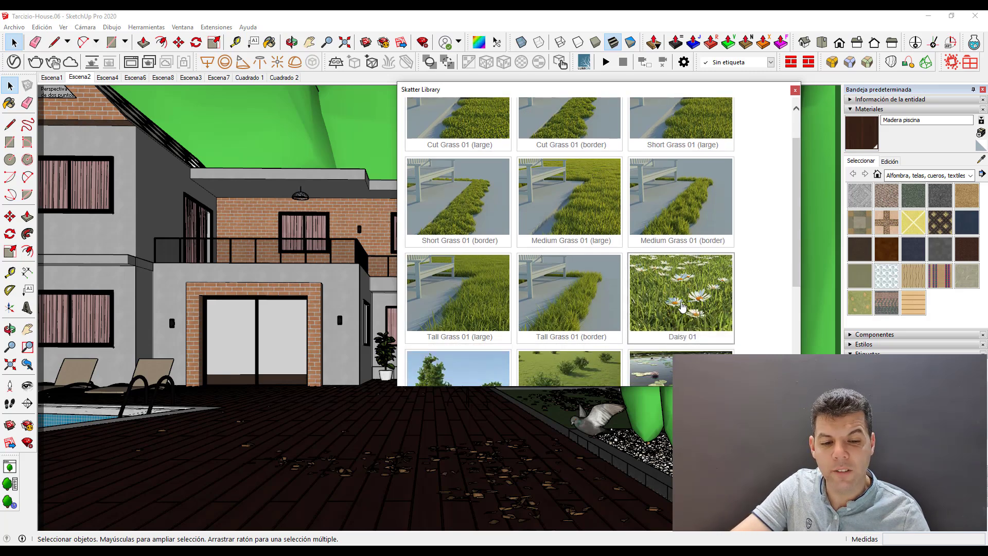
pyautogui.scroll(-2, 677, 308)
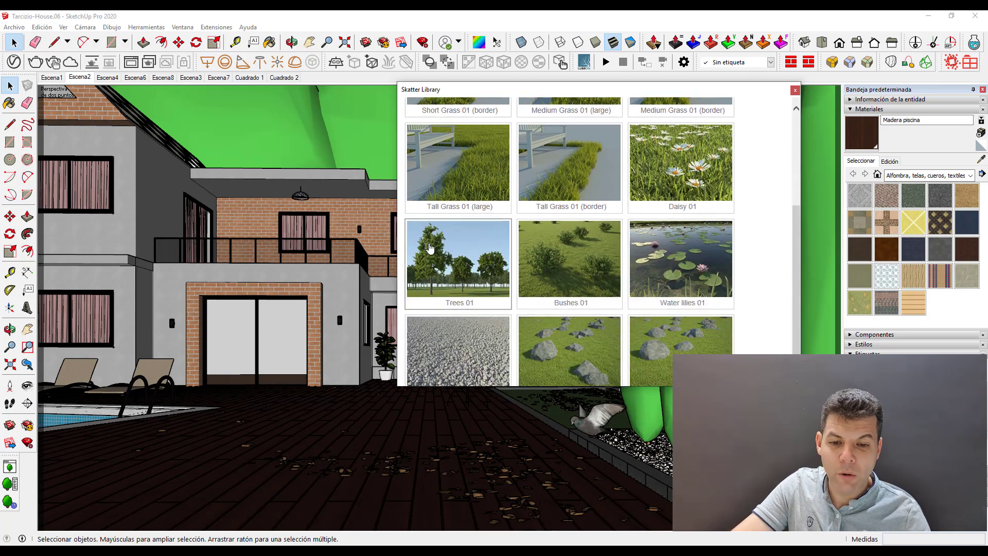
pyautogui.scroll(-1, 570, 242)
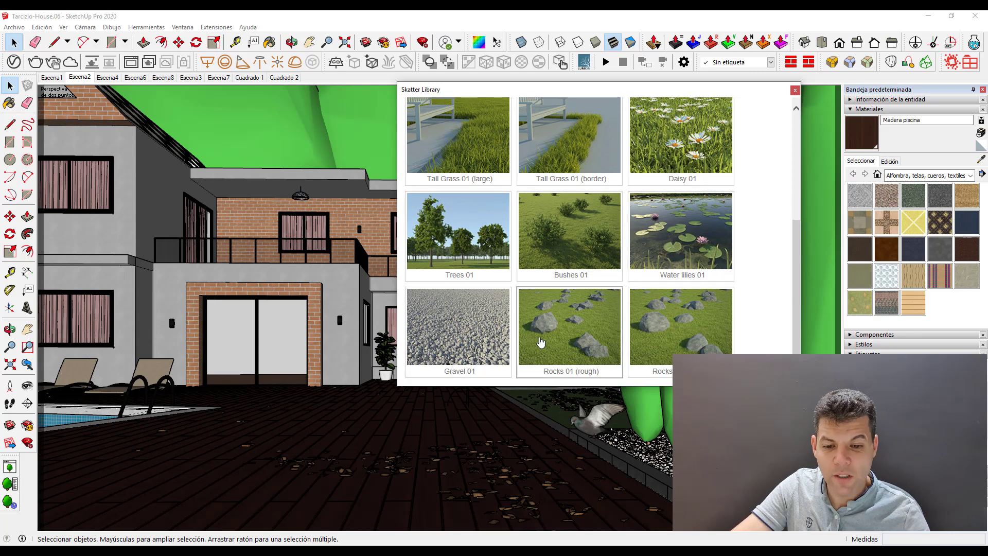
pyautogui.moveTo(792, 265); pyautogui.dragTo(796, 104)
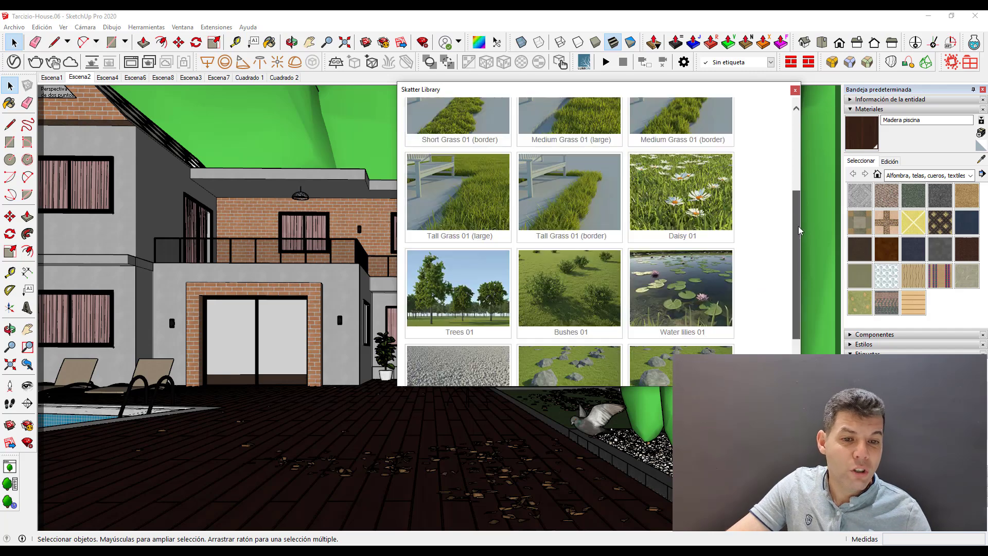
pyautogui.click(795, 90)
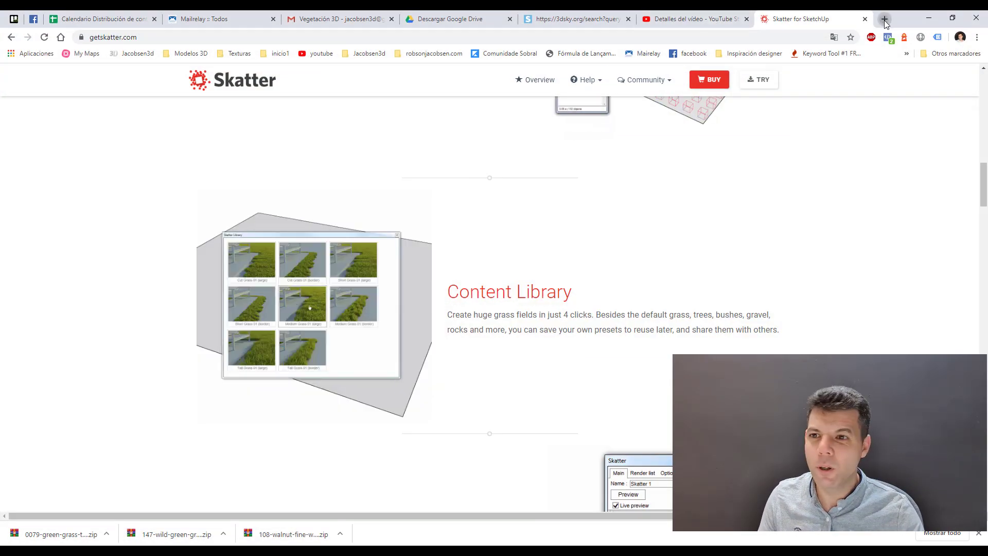
# Step: Open a new blank tab beside the getskatter.com tab
pyautogui.click(885, 19)
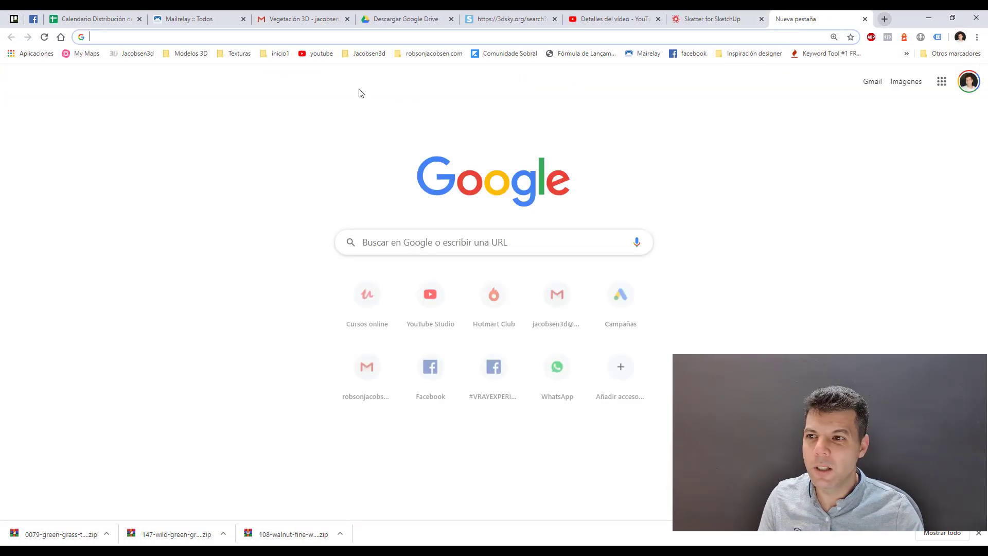
# Step: Open YouTube Studio and search the channel's videos for 'skatt'
pyautogui.click(321, 53)
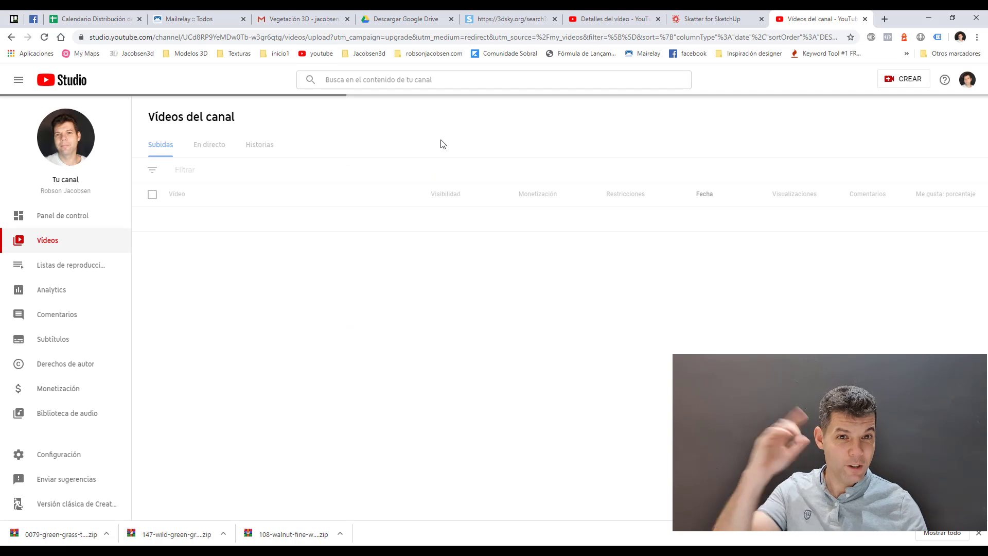
pyautogui.click(430, 83)
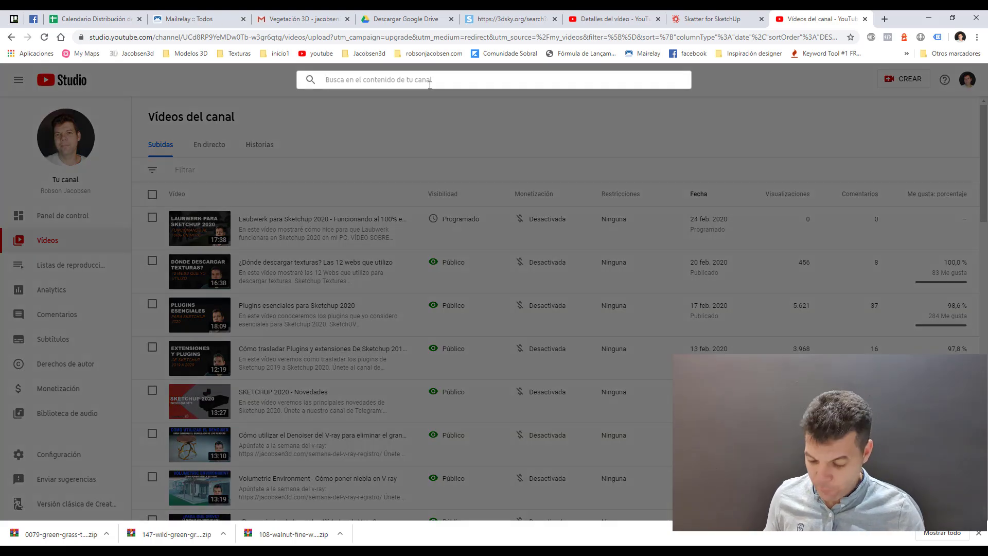
pyautogui.write('skatt')
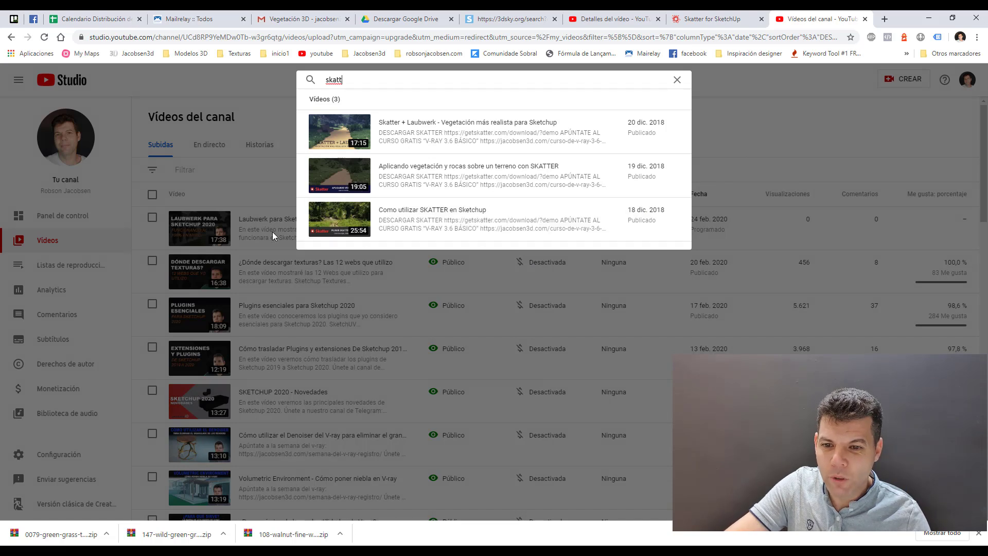
pyautogui.moveTo(349, 219)
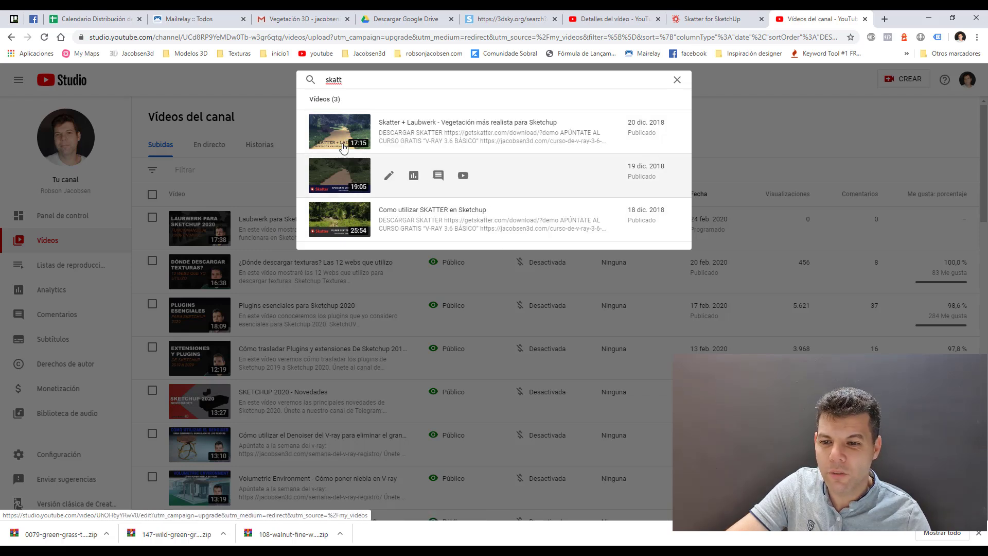
# Step: Open the 'Como utilizar SKATTER en Sketchup' video details and scroll through its description
pyautogui.click(349, 219)
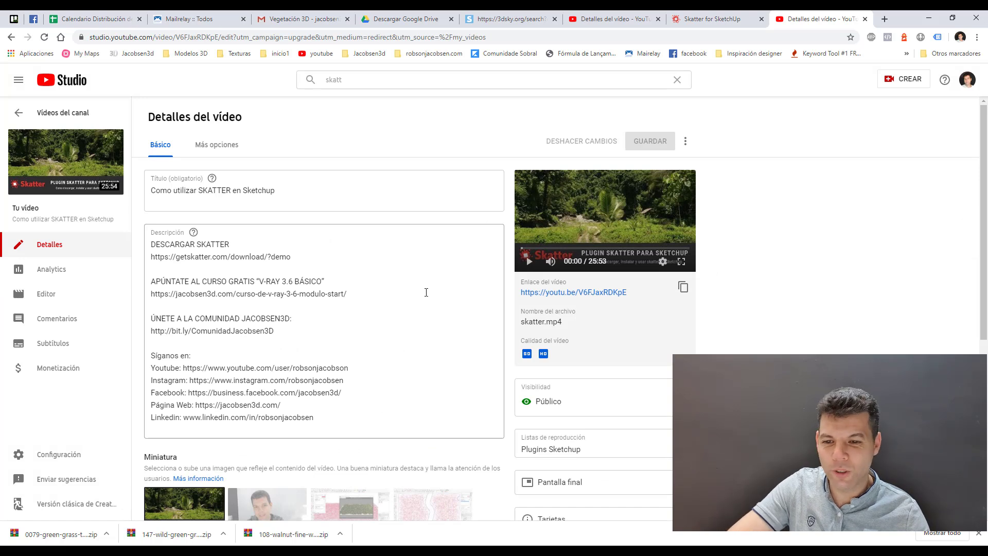
pyautogui.scroll(-1, 409, 291)
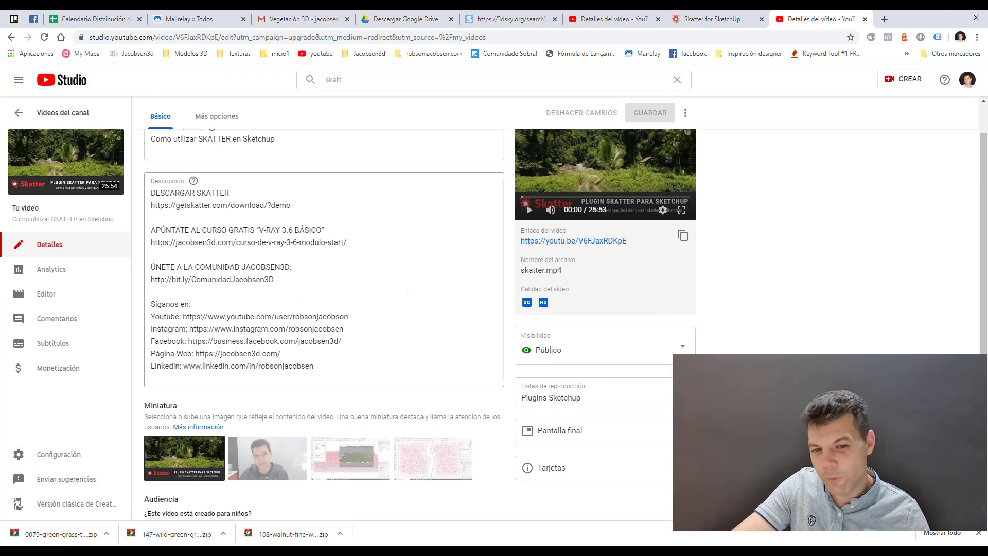
pyautogui.scroll(3, 407, 291)
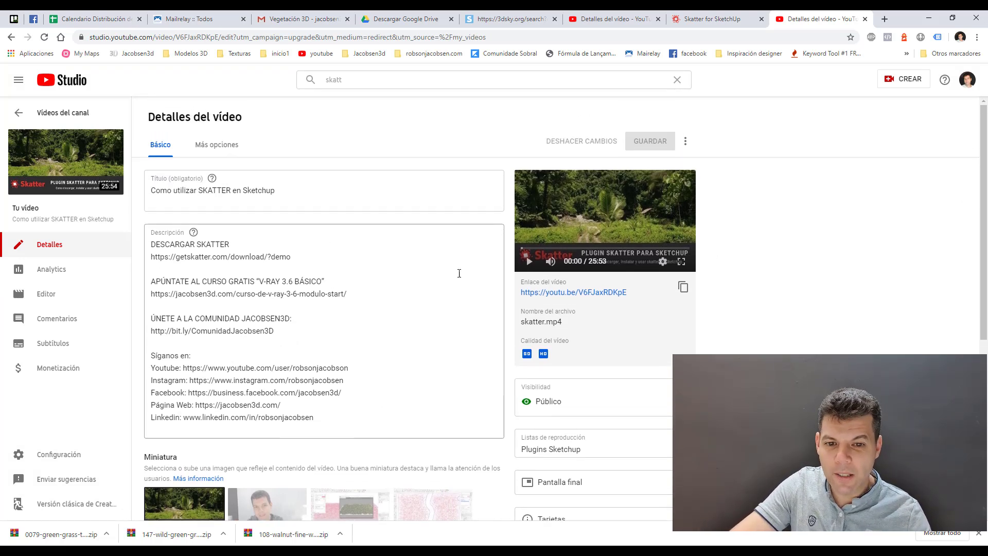
pyautogui.scroll(-2, 396, 301)
pyautogui.scroll(-3, 395, 305)
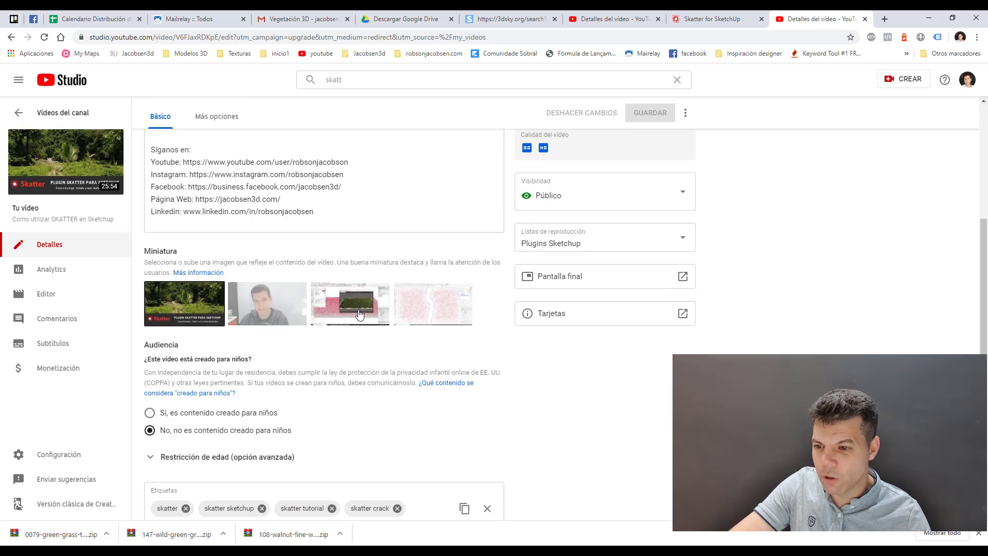
pyautogui.scroll(3, 391, 268)
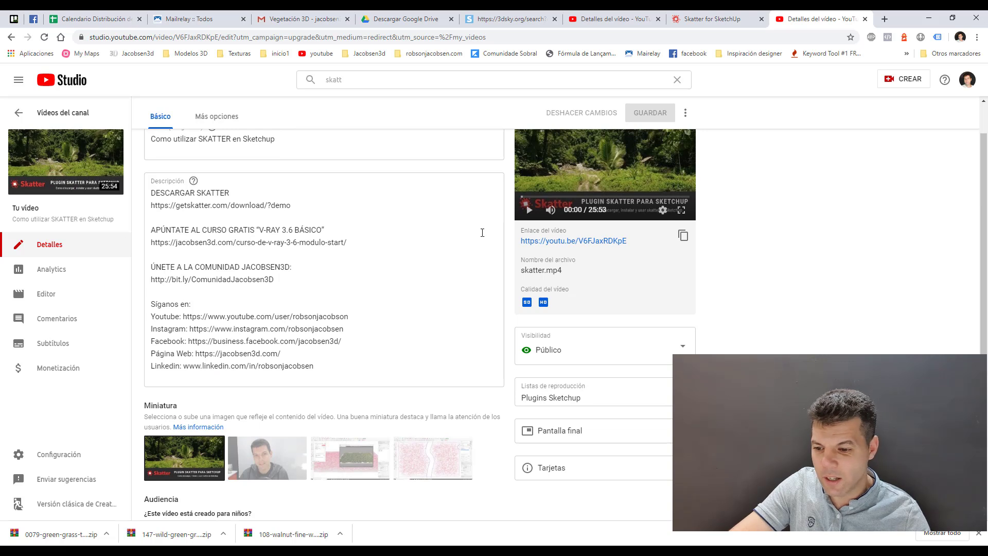
pyautogui.scroll(1, 423, 279)
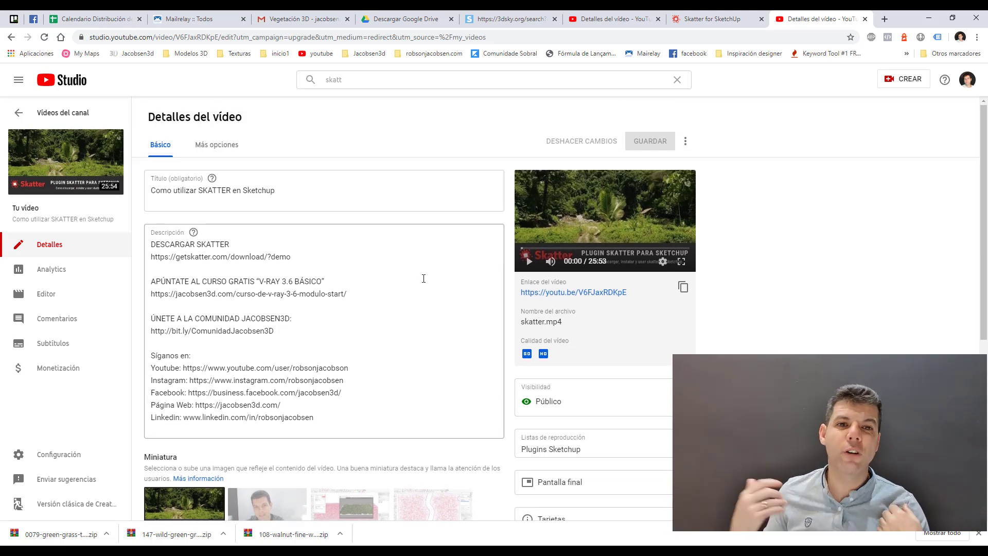
# Step: Minimize Chrome and start a V-Ray render of the house scene with the scattered dry leaves
pyautogui.click(929, 18)
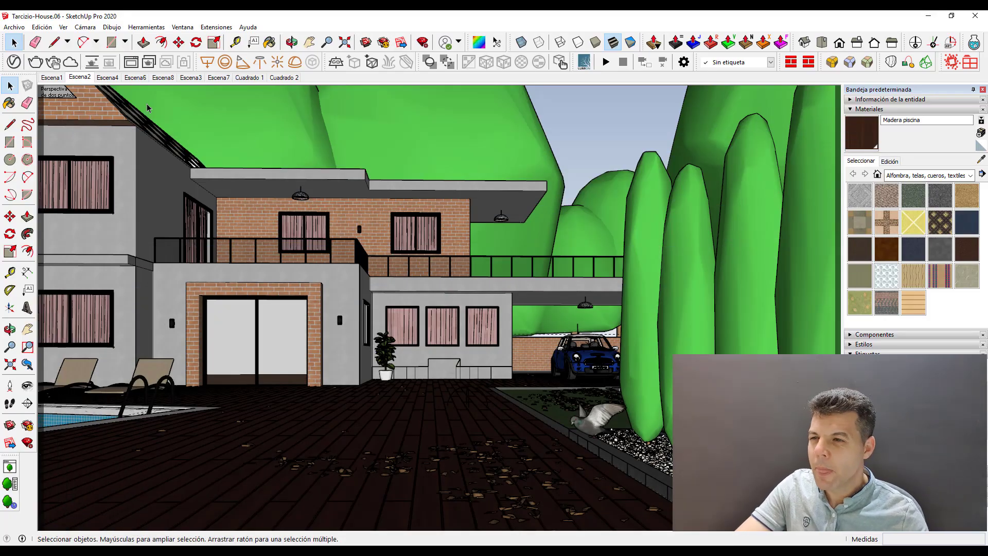
pyautogui.click(137, 60)
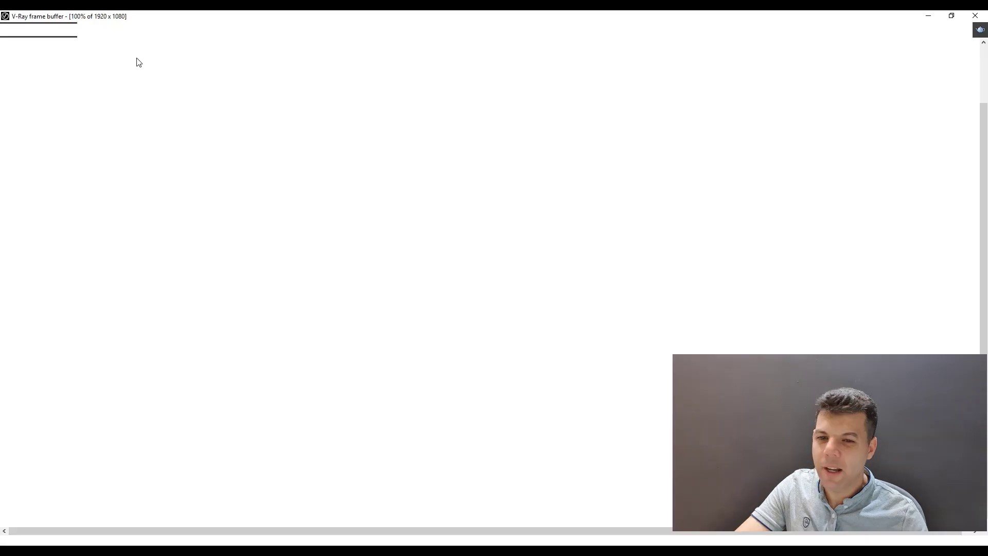